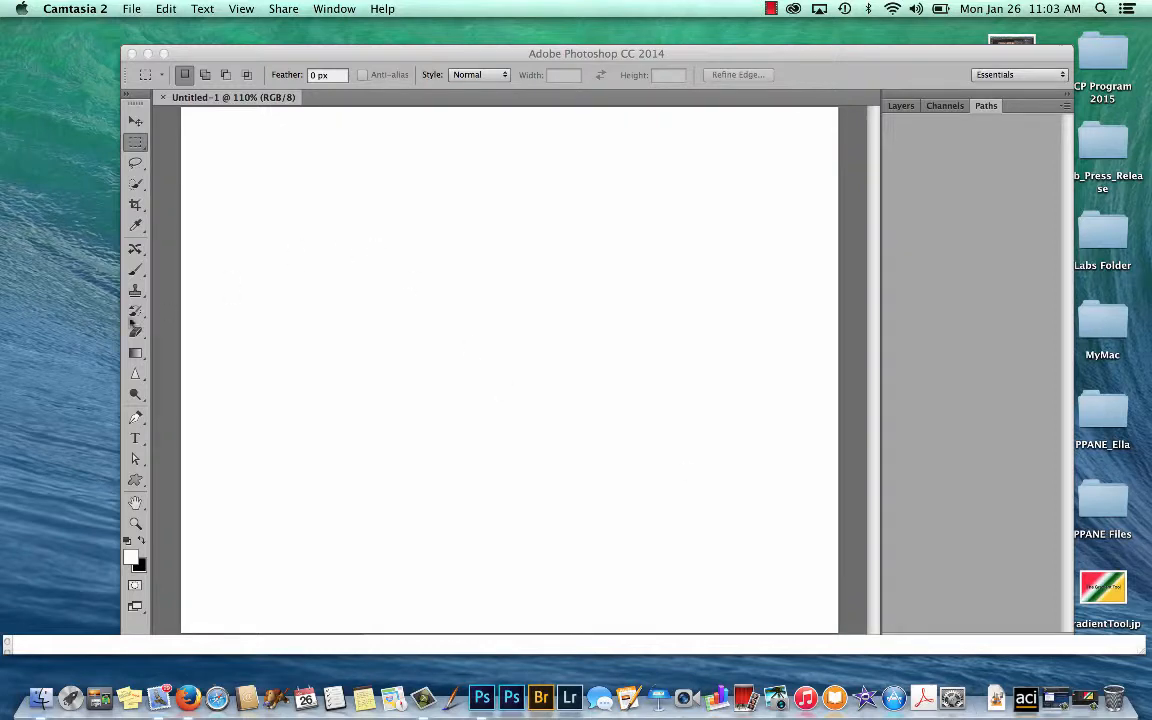
With the Gradient tool, swap the colours to black foreground and white background and draw a linear black-to-white gradient across the canvas's full width
click(134, 356)
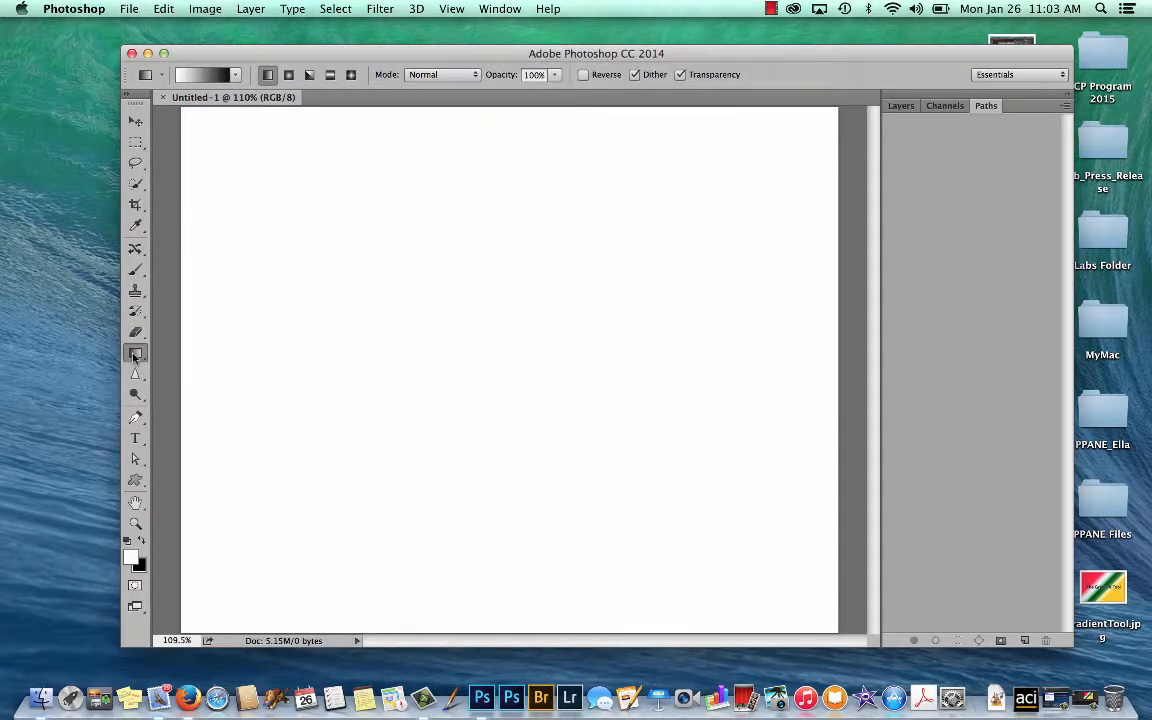
mouse_move(134, 356)
mouse_down()
mouse_move(190, 381)
mouse_move(185, 355)
mouse_up()
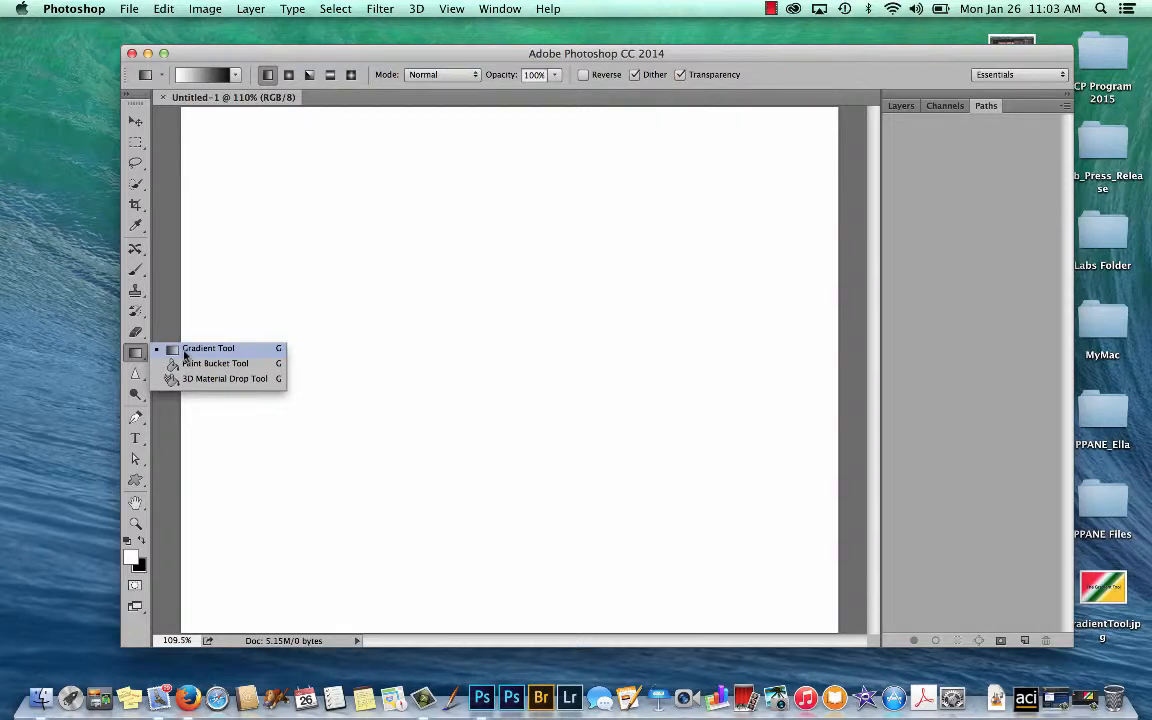
drag(185, 355, 188, 353)
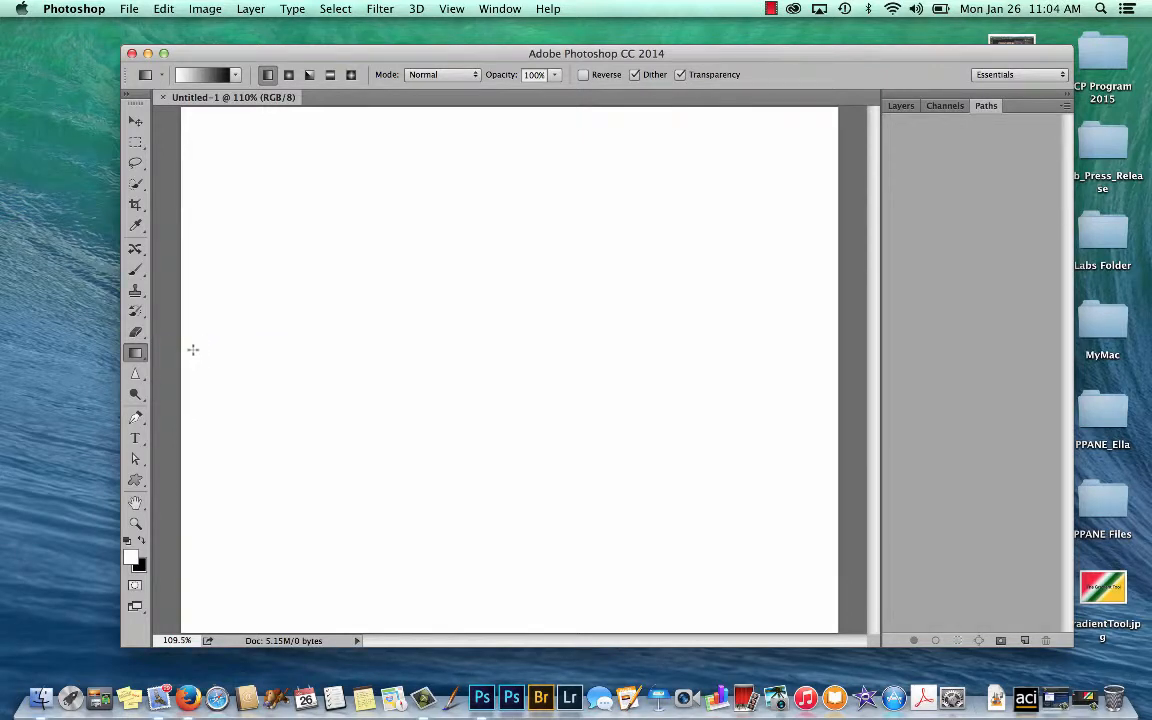
click(142, 541)
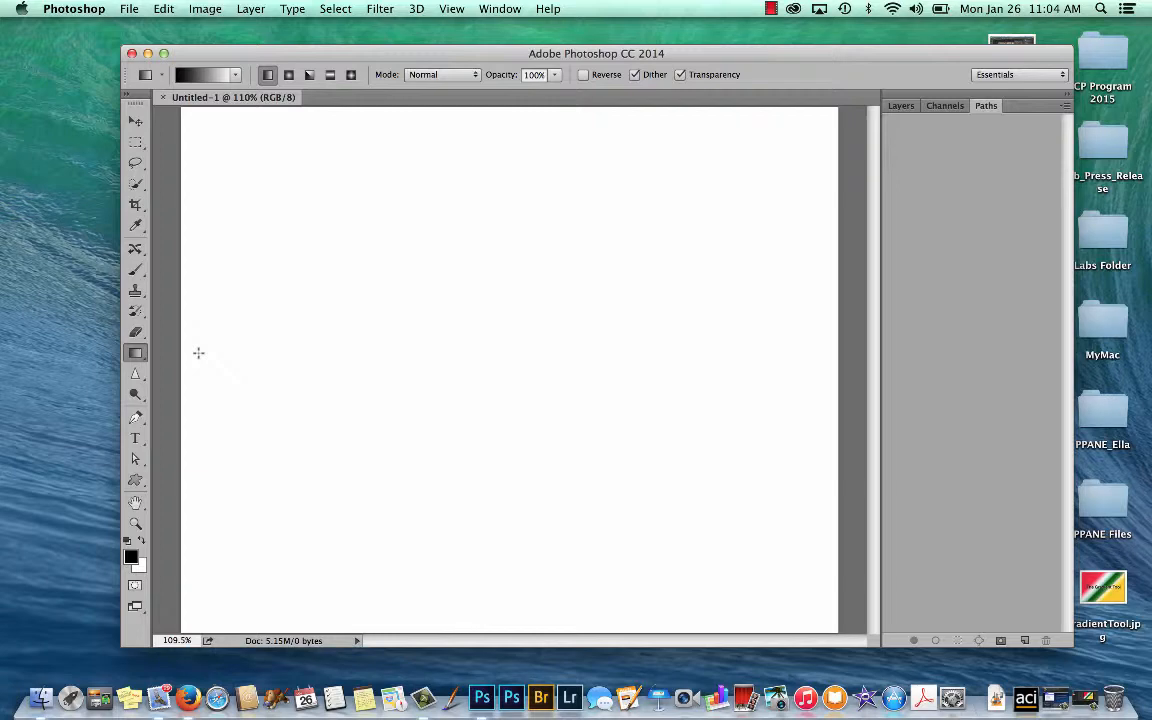
drag(198, 352, 790, 362)
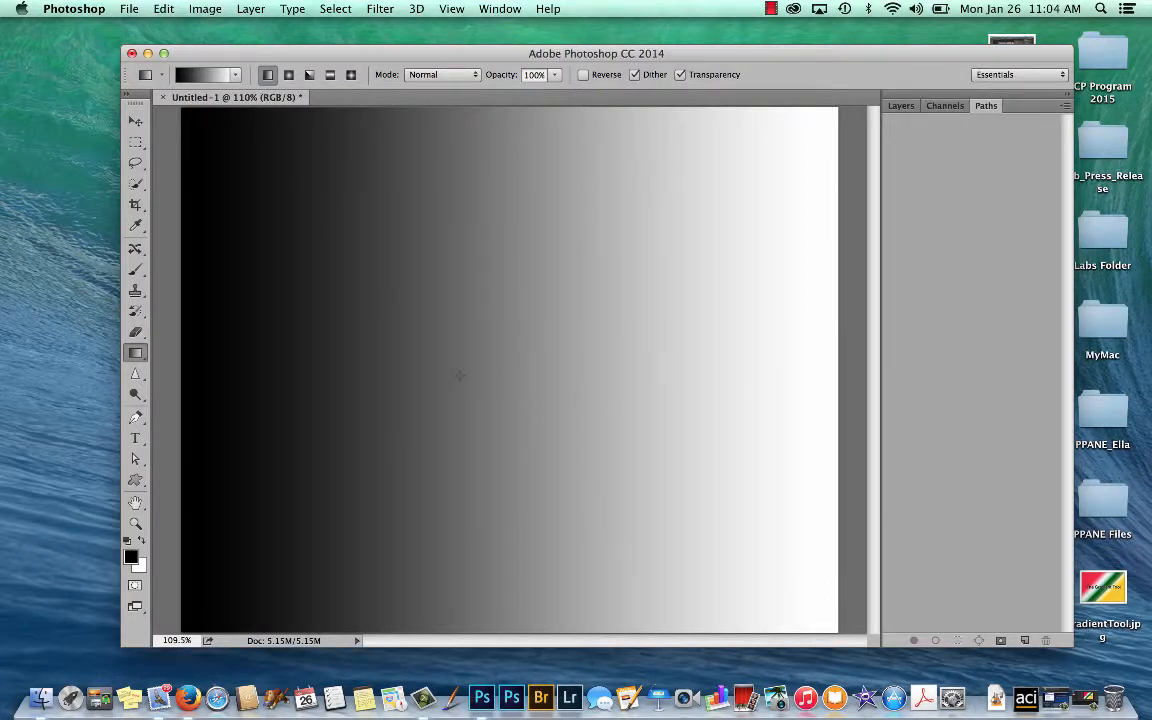
Redraw the black-to-white gradient over shorter and longer horizontal distances, ending with a short, abrupt transition near the canvas centre
drag(474, 372, 474, 372)
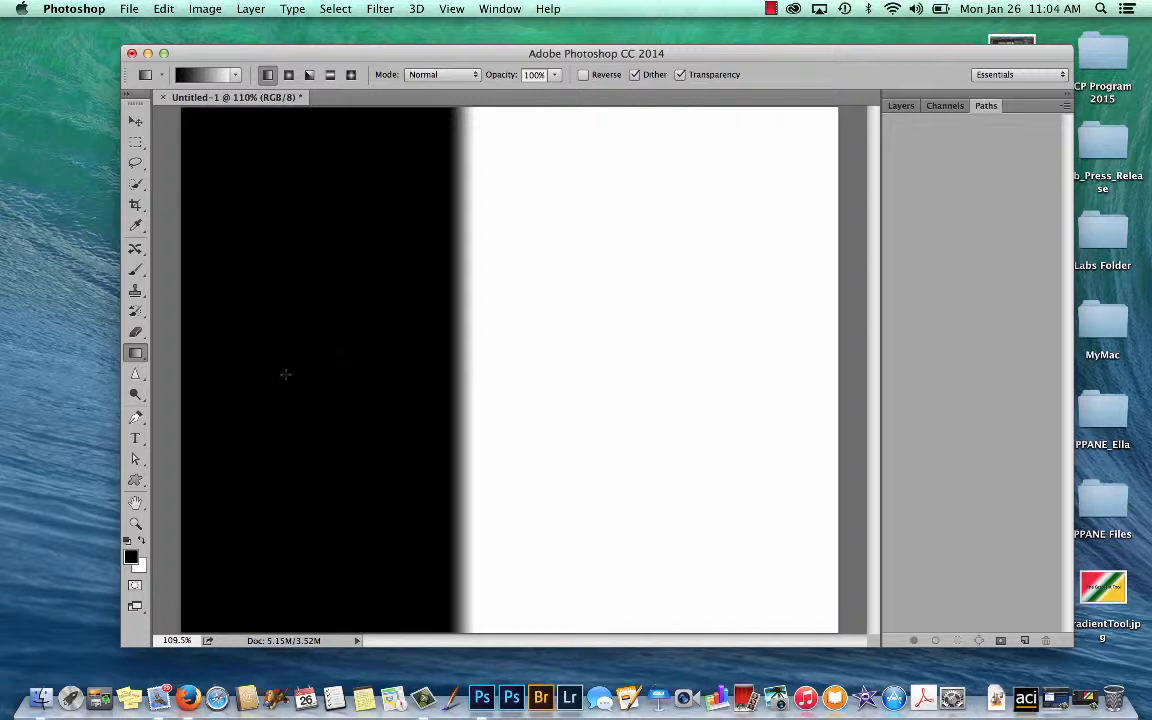
drag(285, 374, 657, 379)
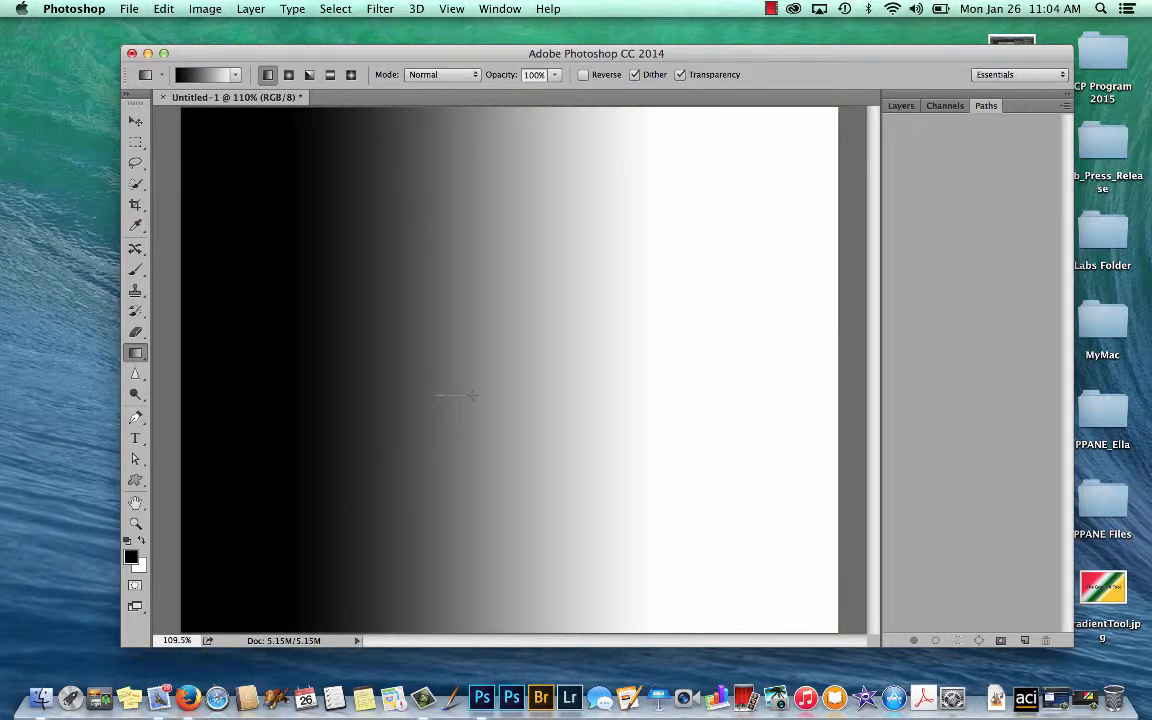
drag(472, 395, 473, 395)
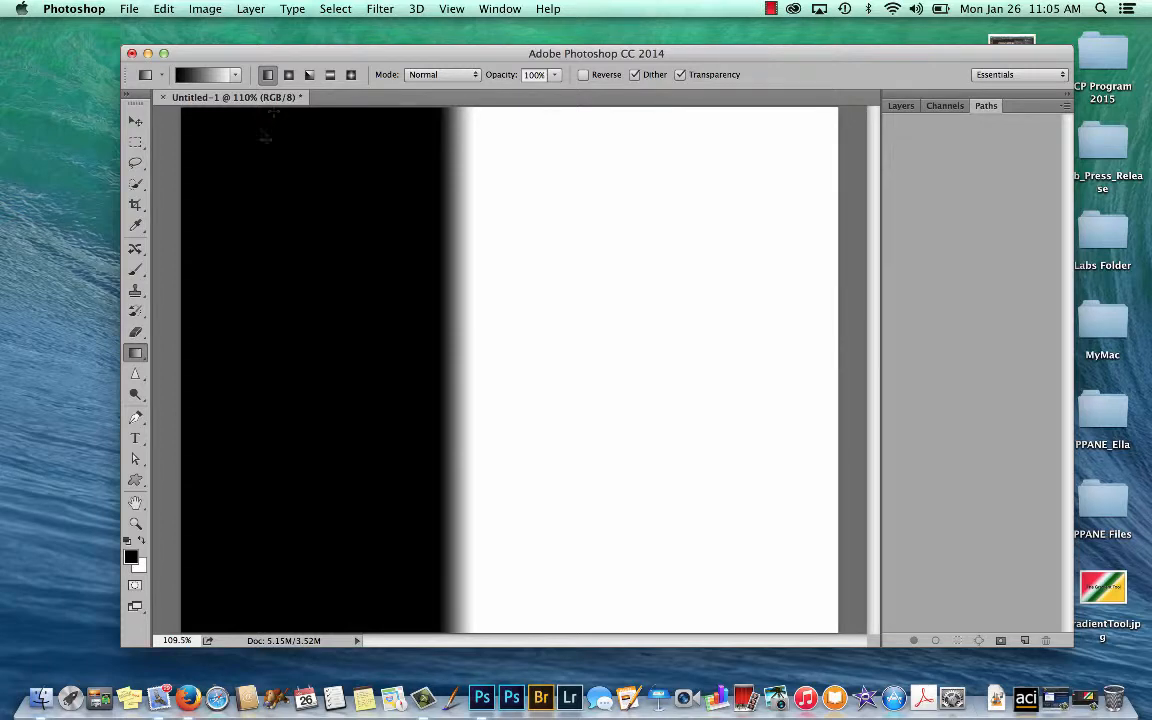
Set the foreground colour to bright red, #f50909
click(131, 558)
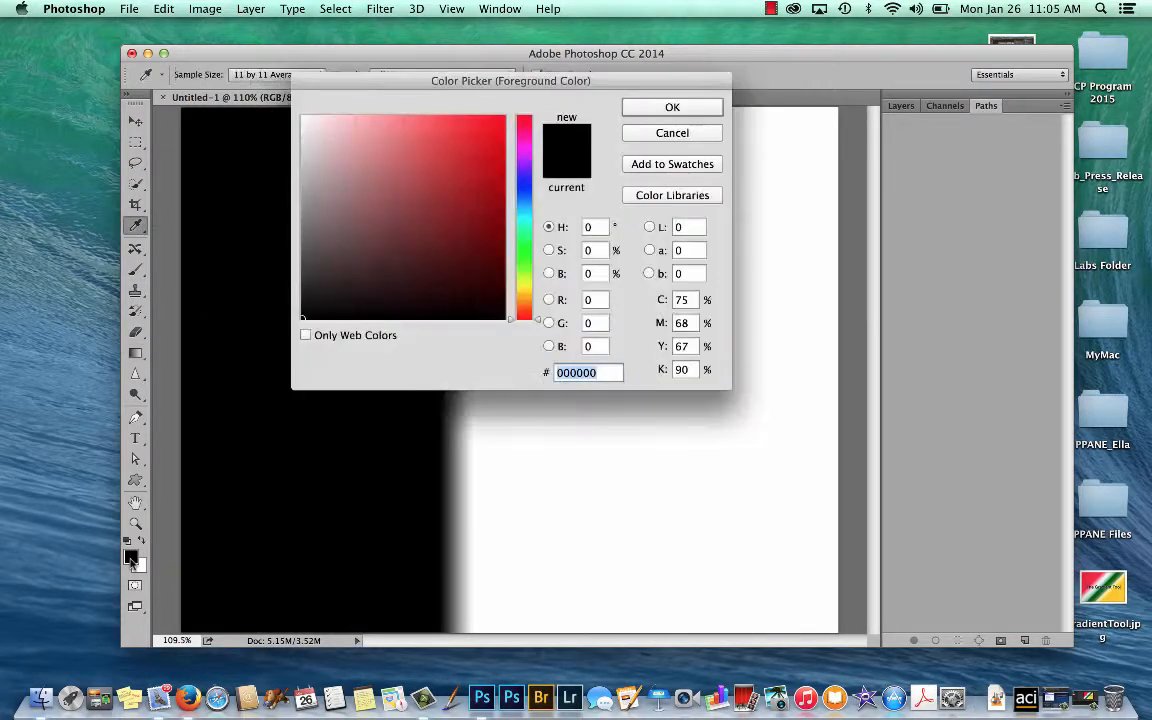
click(498, 123)
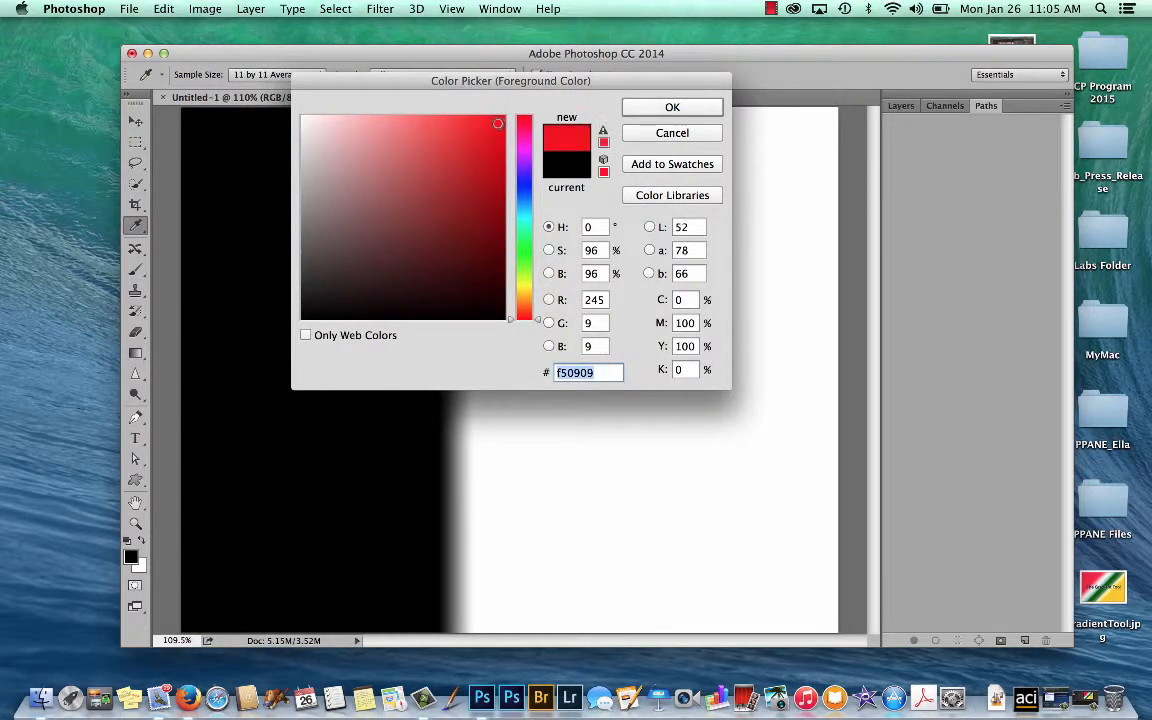
click(640, 105)
Set the background colour to yellow at hue 56° and fill the canvas with a red-to-yellow linear gradient from left to right
click(140, 569)
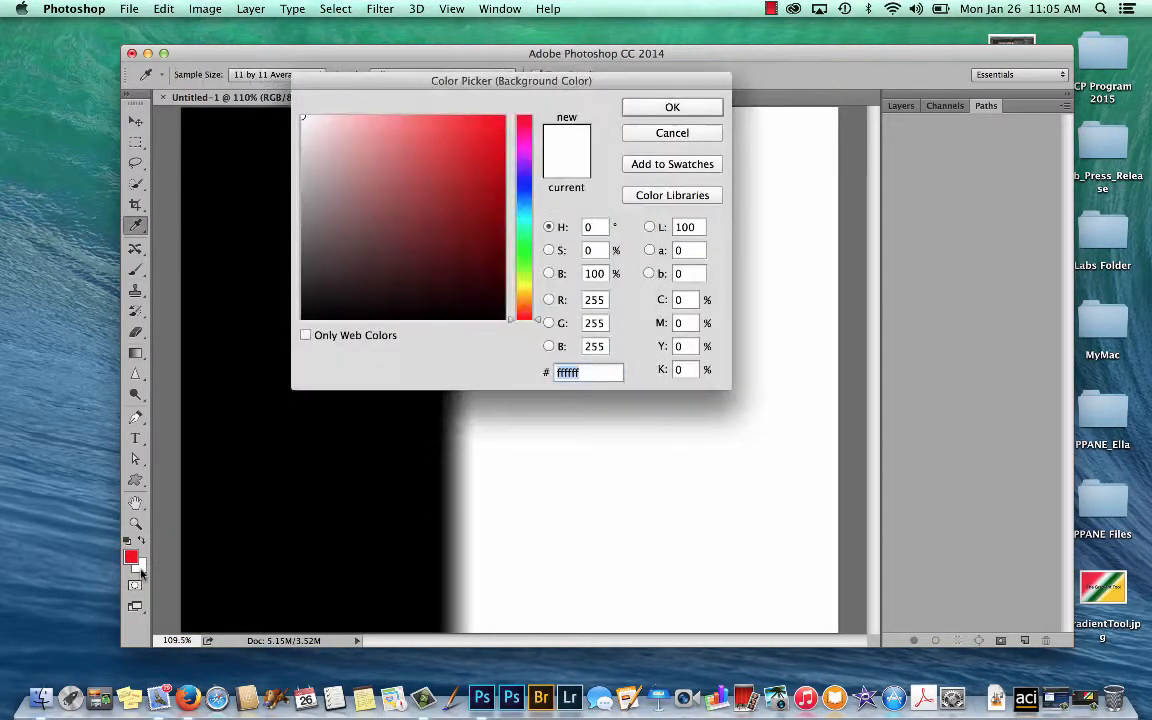
click(527, 287)
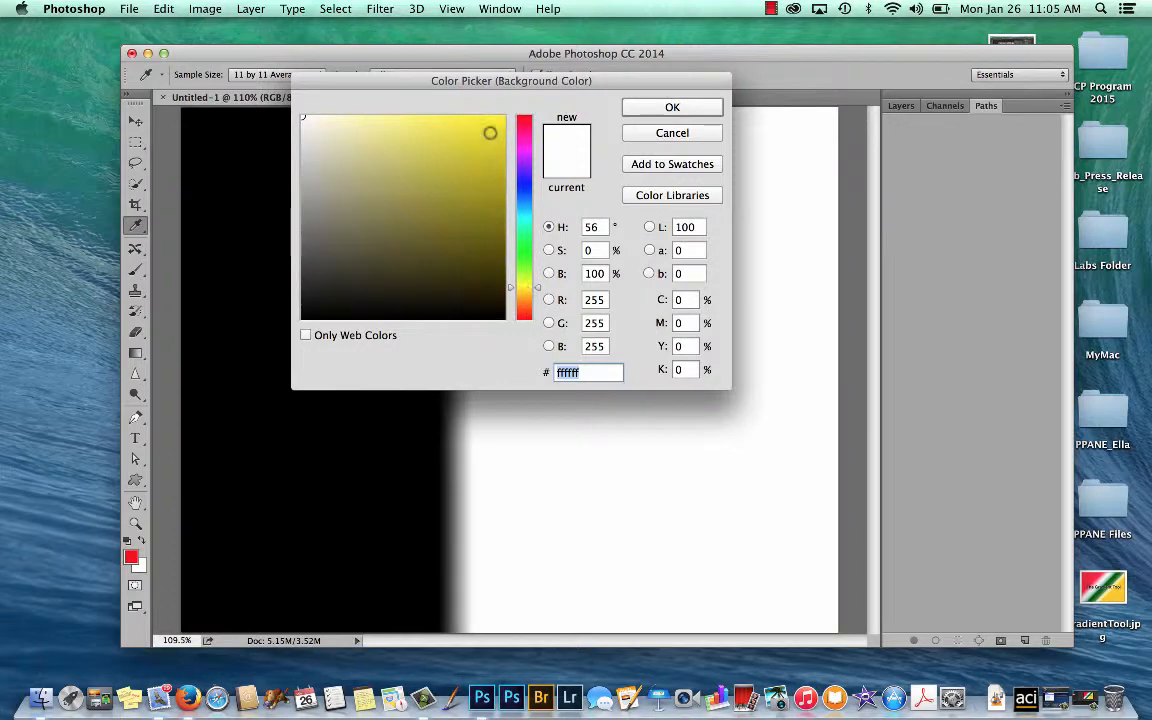
click(490, 133)
click(674, 106)
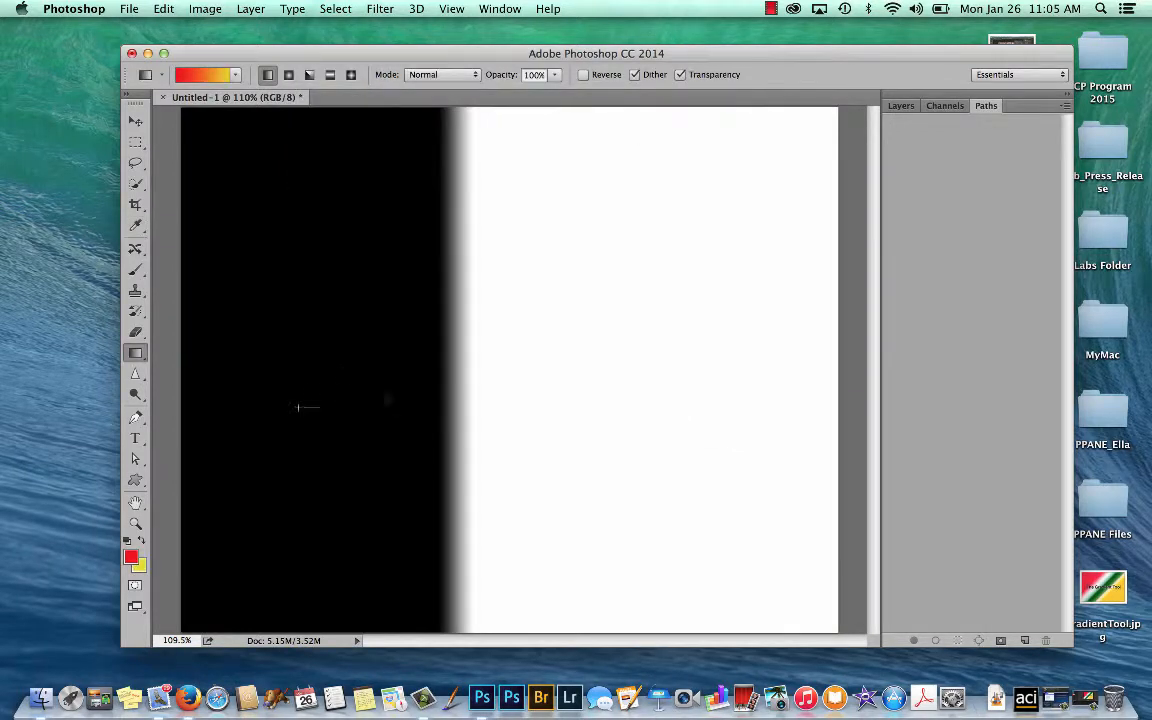
drag(298, 407, 709, 400)
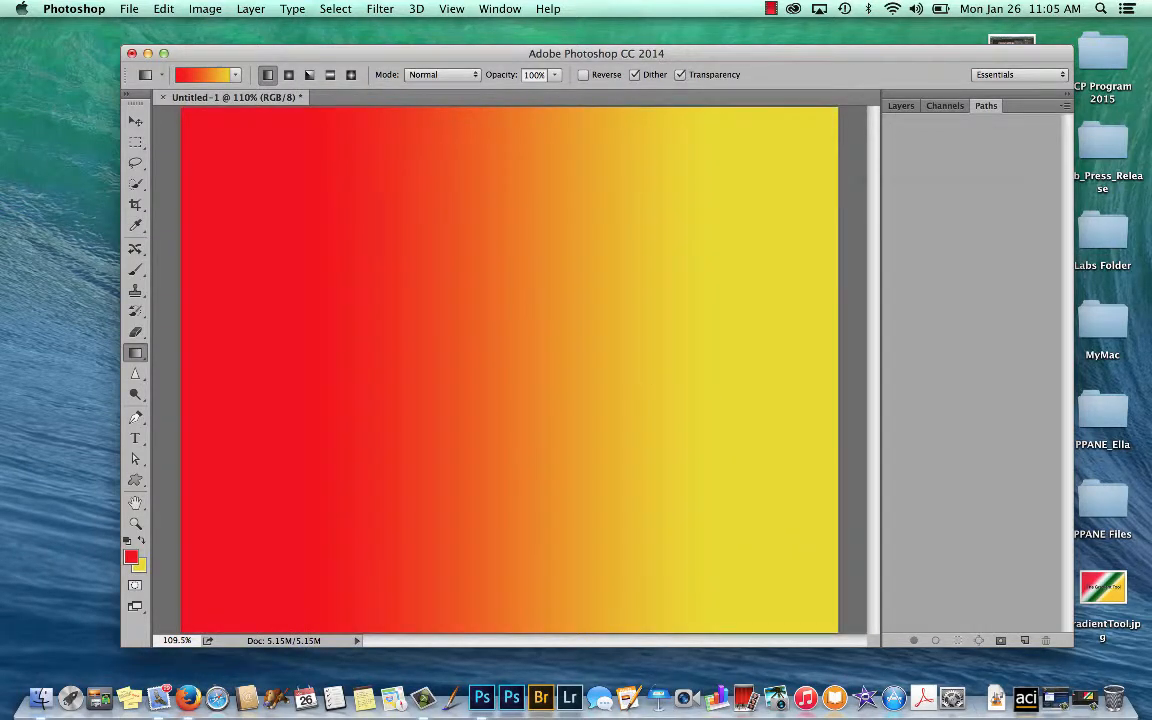
Select a square area in the middle of the canvas and fill it with the red-to-yellow gradient running right to left
click(137, 144)
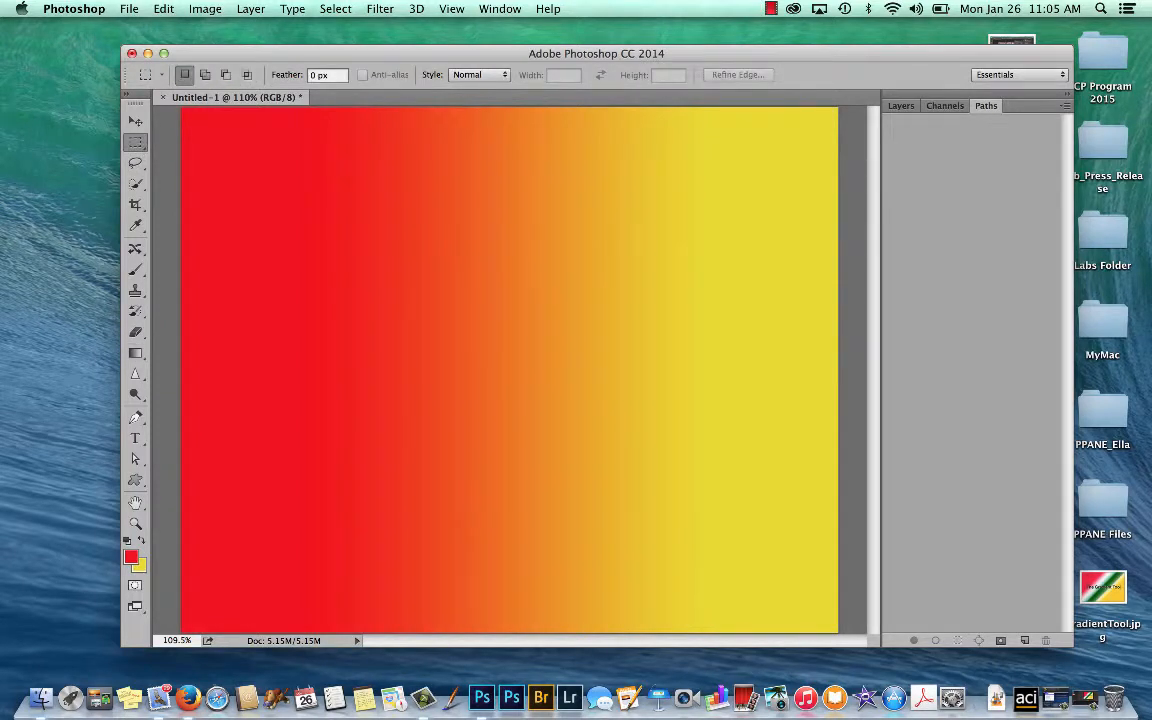
drag(390, 245, 631, 486)
click(135, 352)
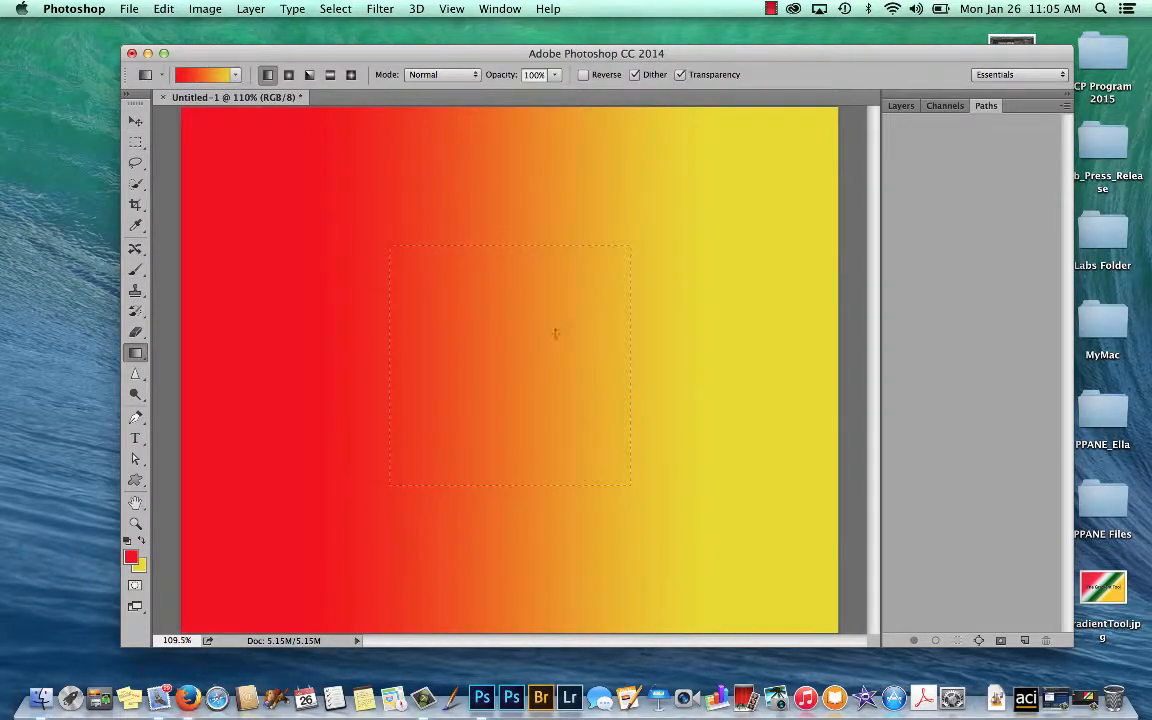
drag(586, 362, 399, 378)
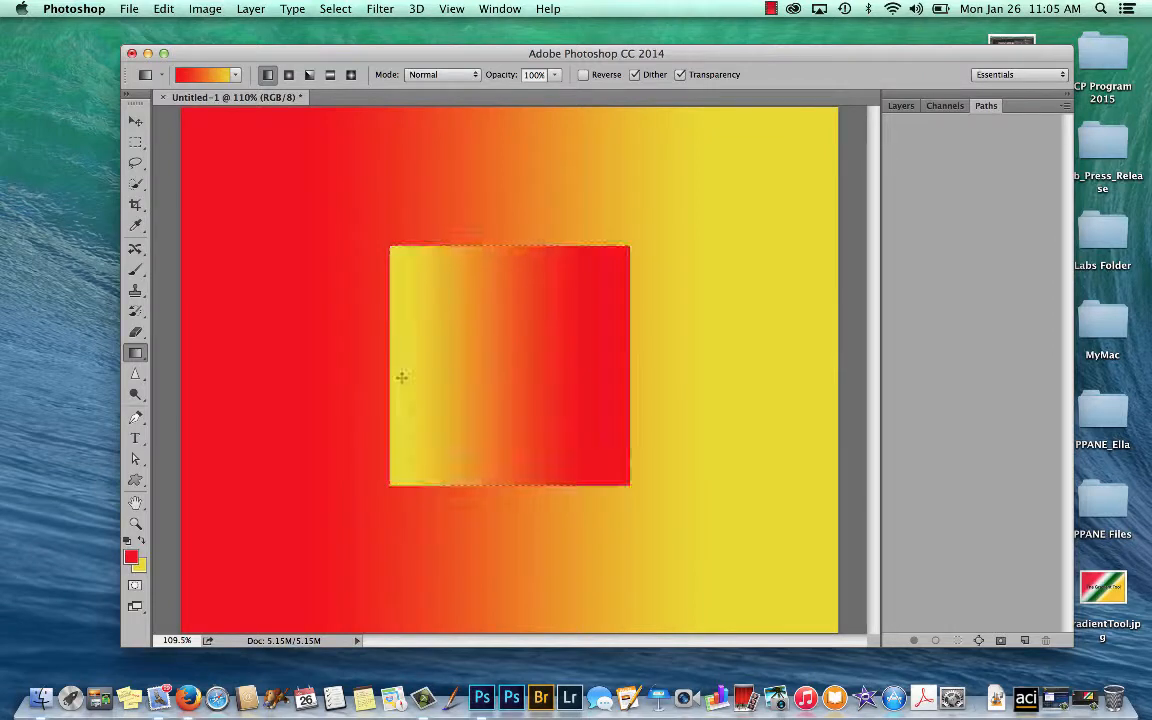
Look through the preset gradients in the Gradient Editor, leave it without changes, and open the gradient picker
click(204, 78)
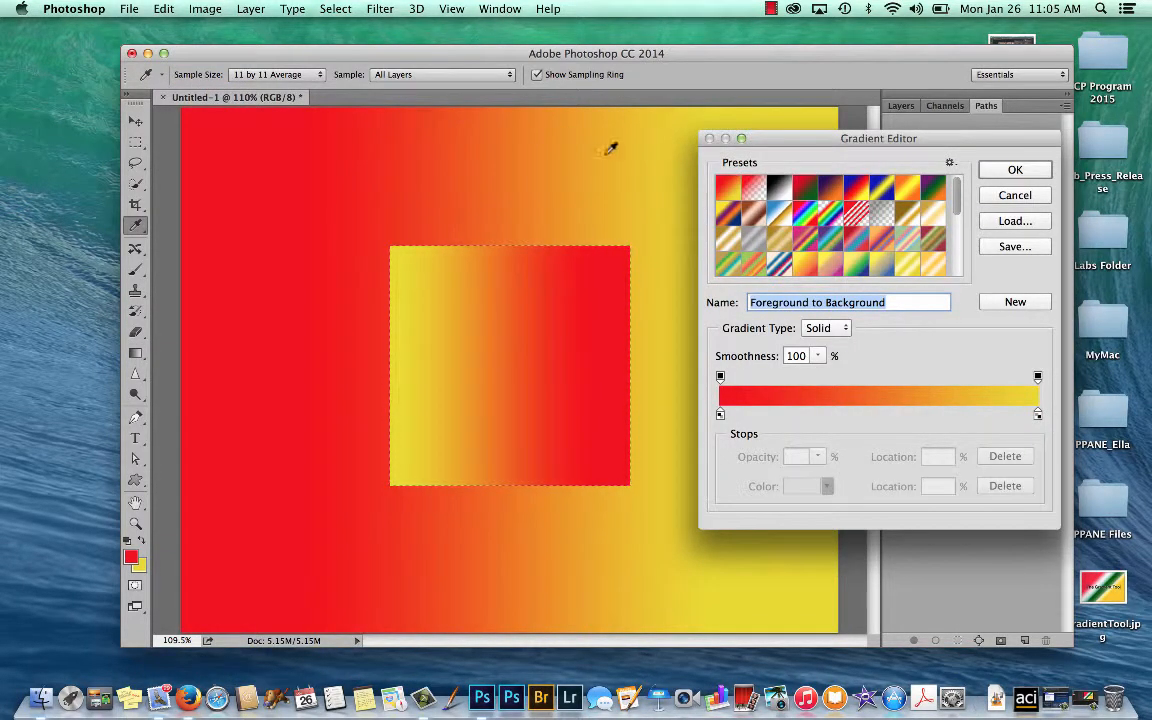
drag(805, 142, 465, 155)
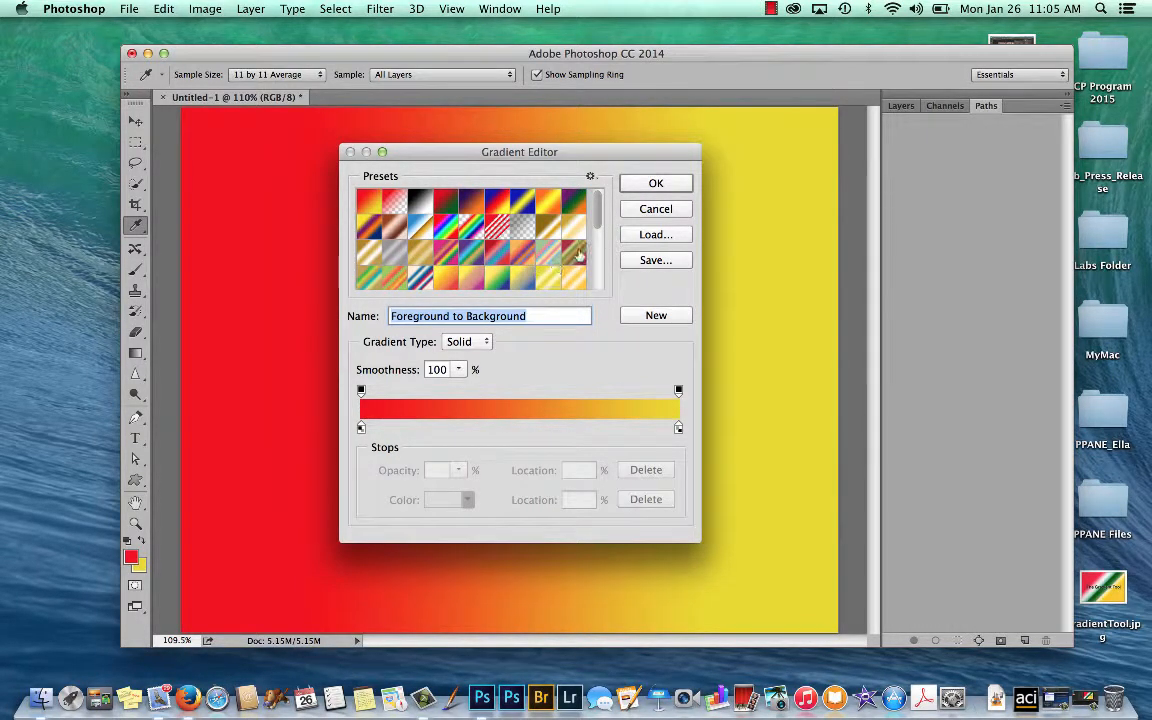
mouse_move(597, 224)
mouse_down()
mouse_move(599, 277)
mouse_move(598, 200)
mouse_move(599, 281)
mouse_move(598, 226)
mouse_up()
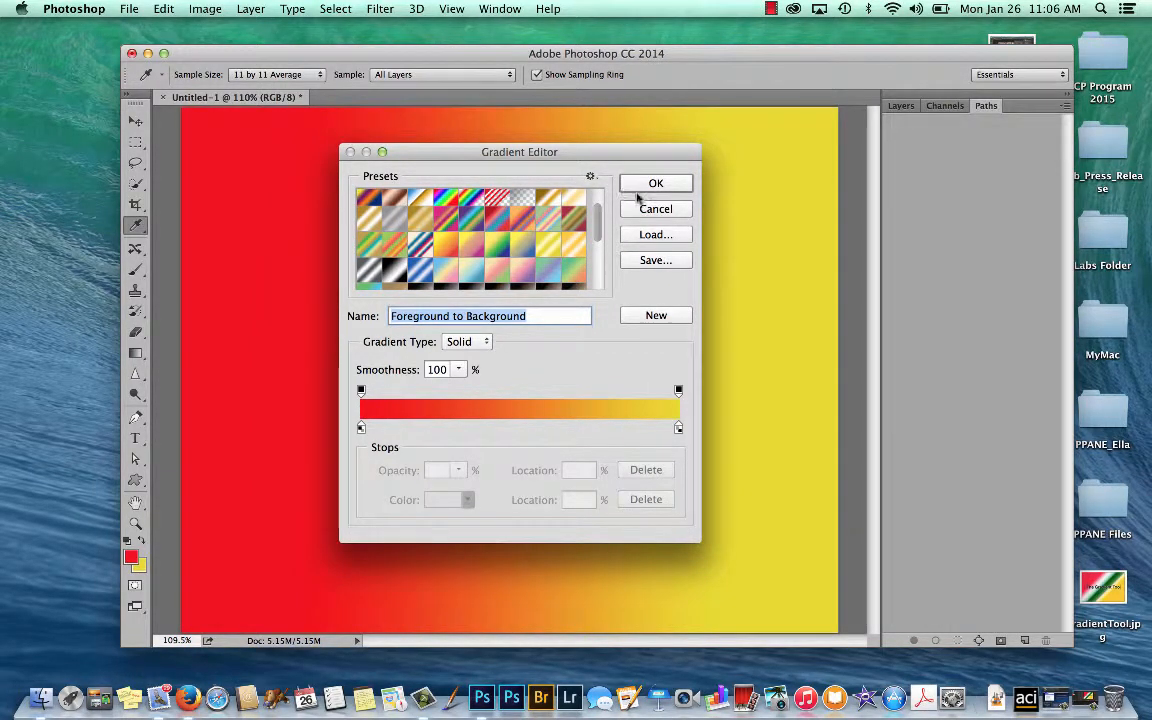
click(650, 208)
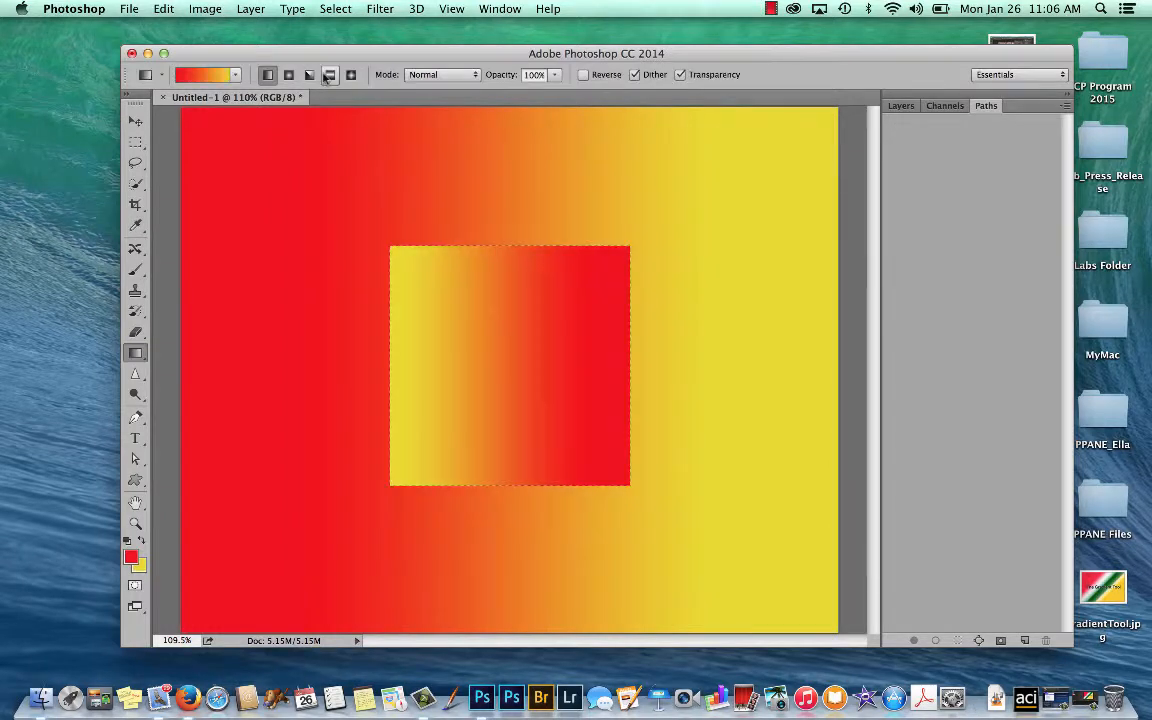
click(235, 75)
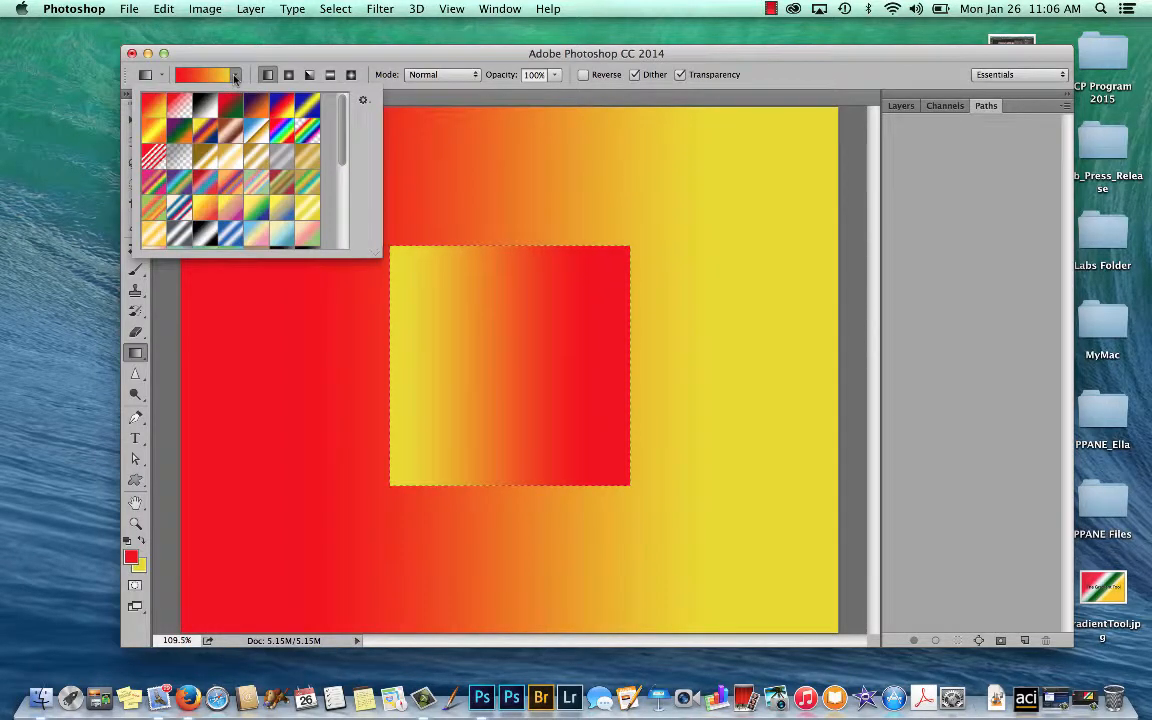
click(362, 103)
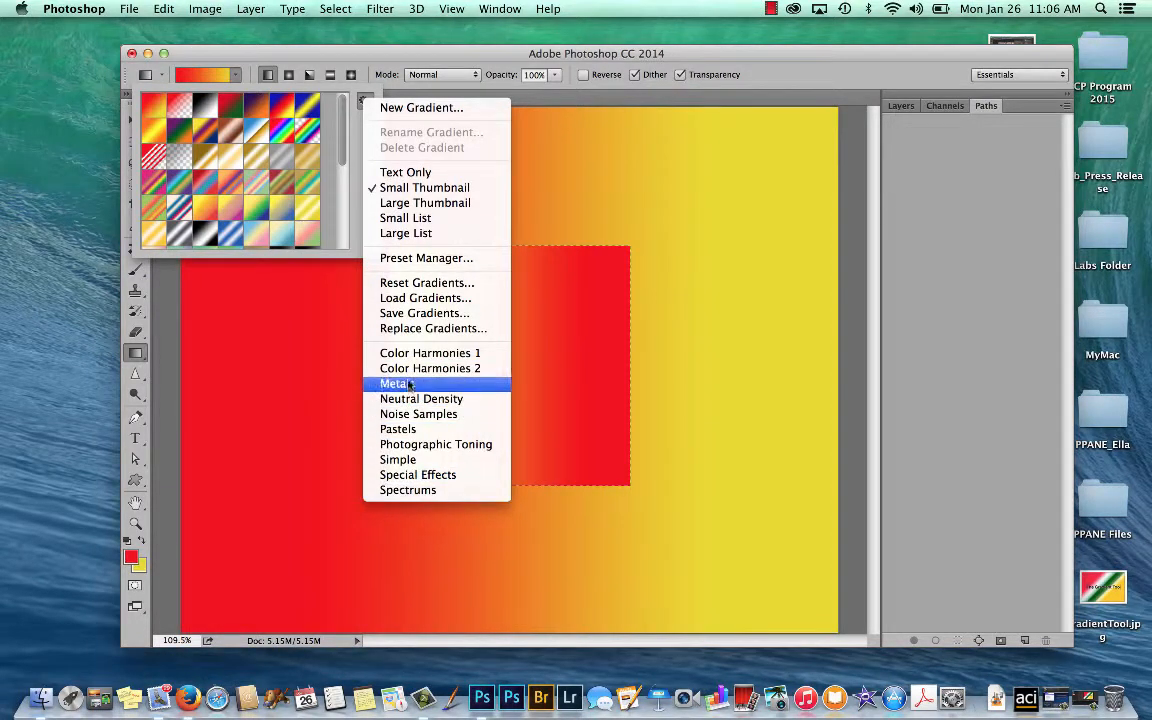
click(407, 330)
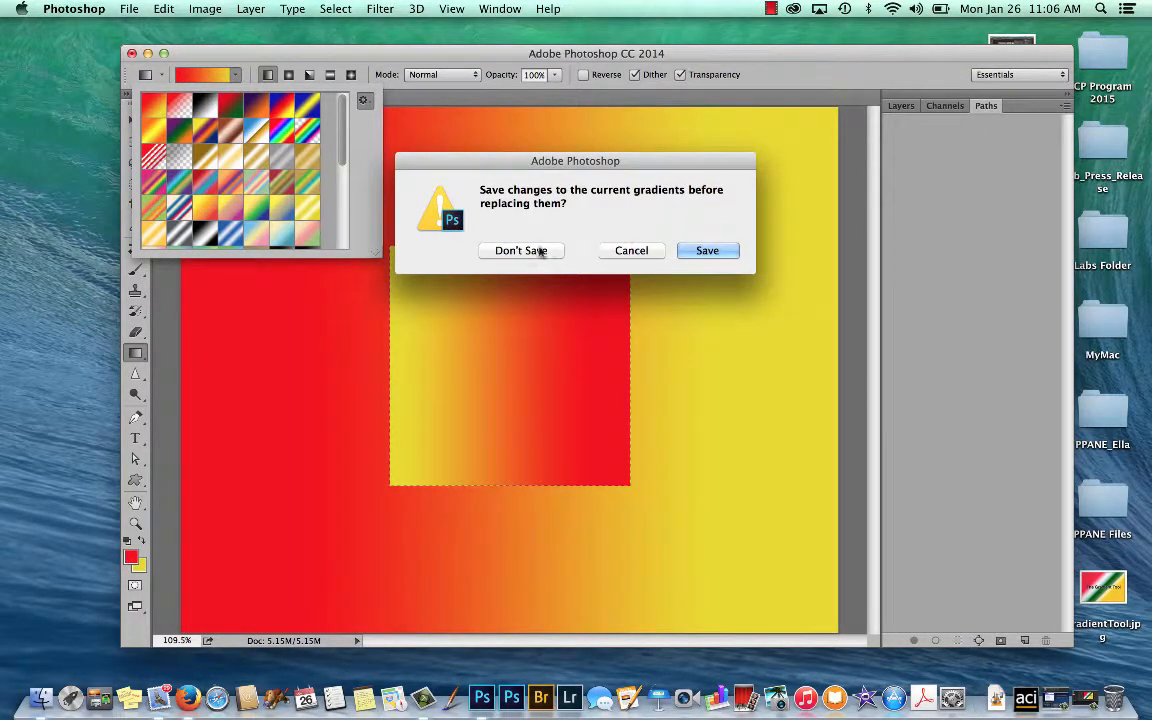
click(630, 250)
Reset the gradient presets to the default set without saving the changes to the current gradients
click(364, 101)
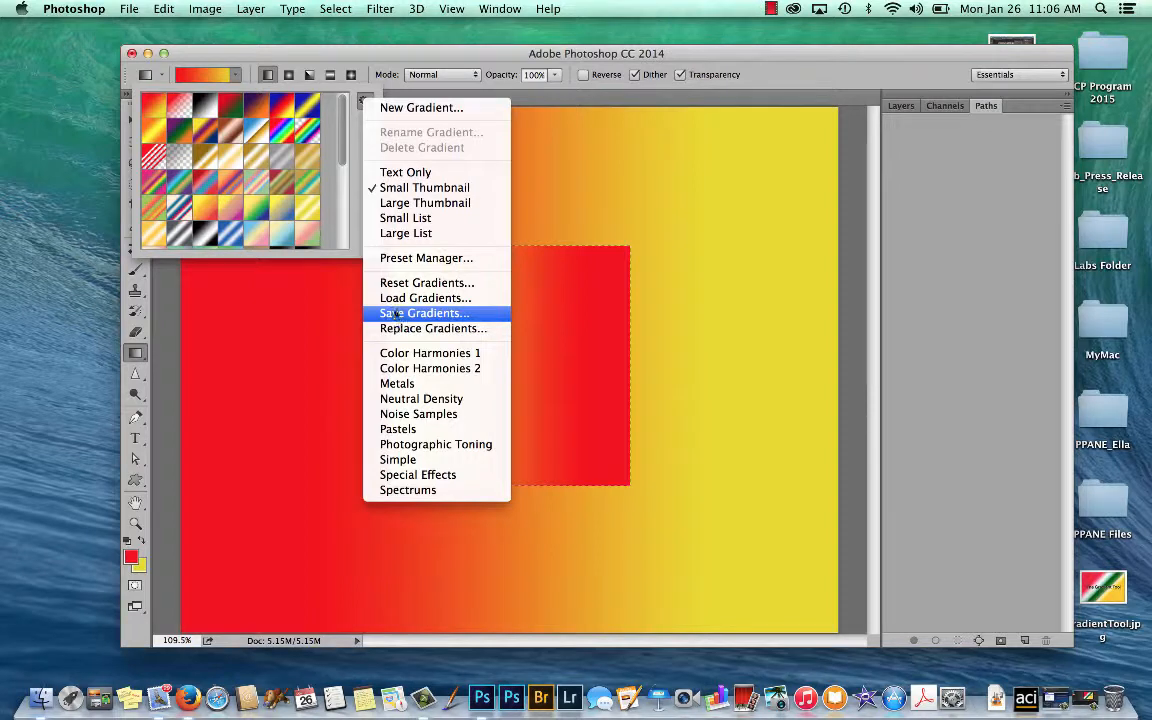
click(400, 284)
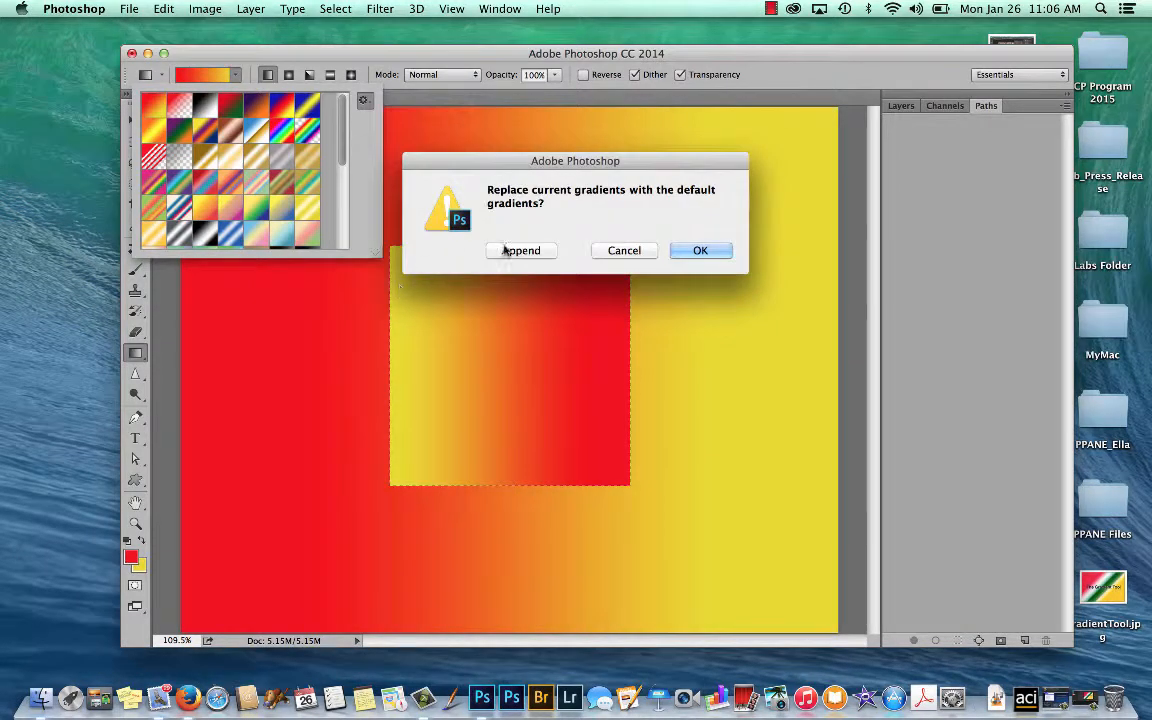
click(697, 251)
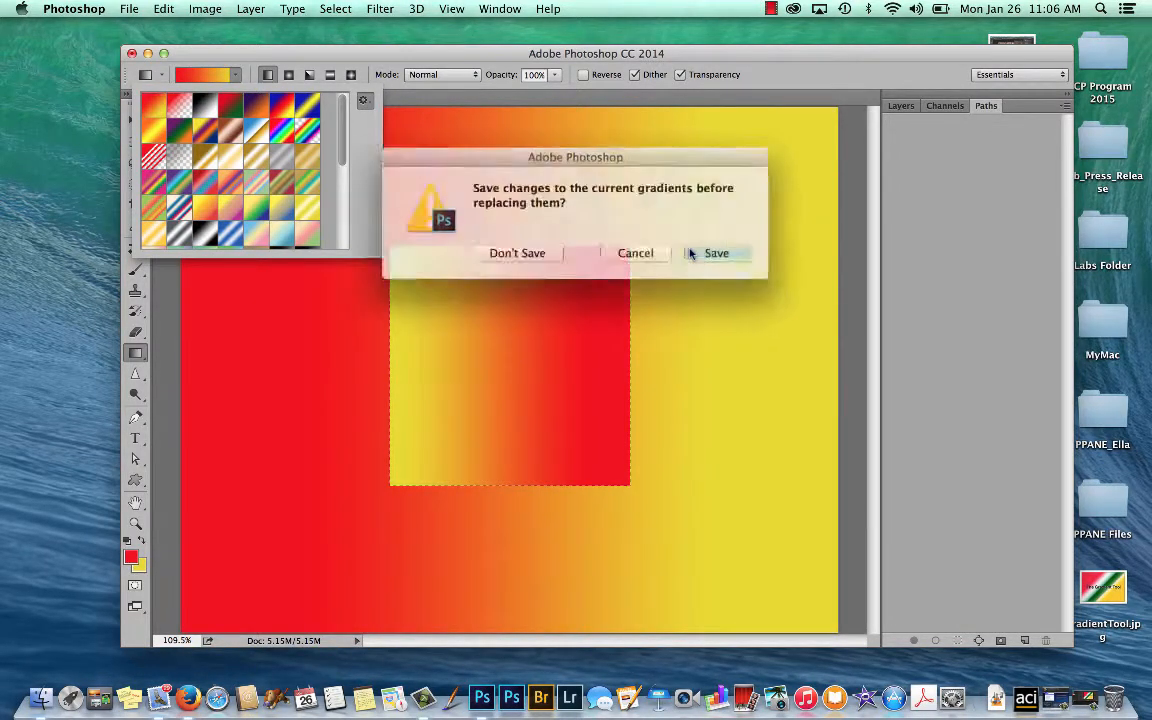
click(521, 251)
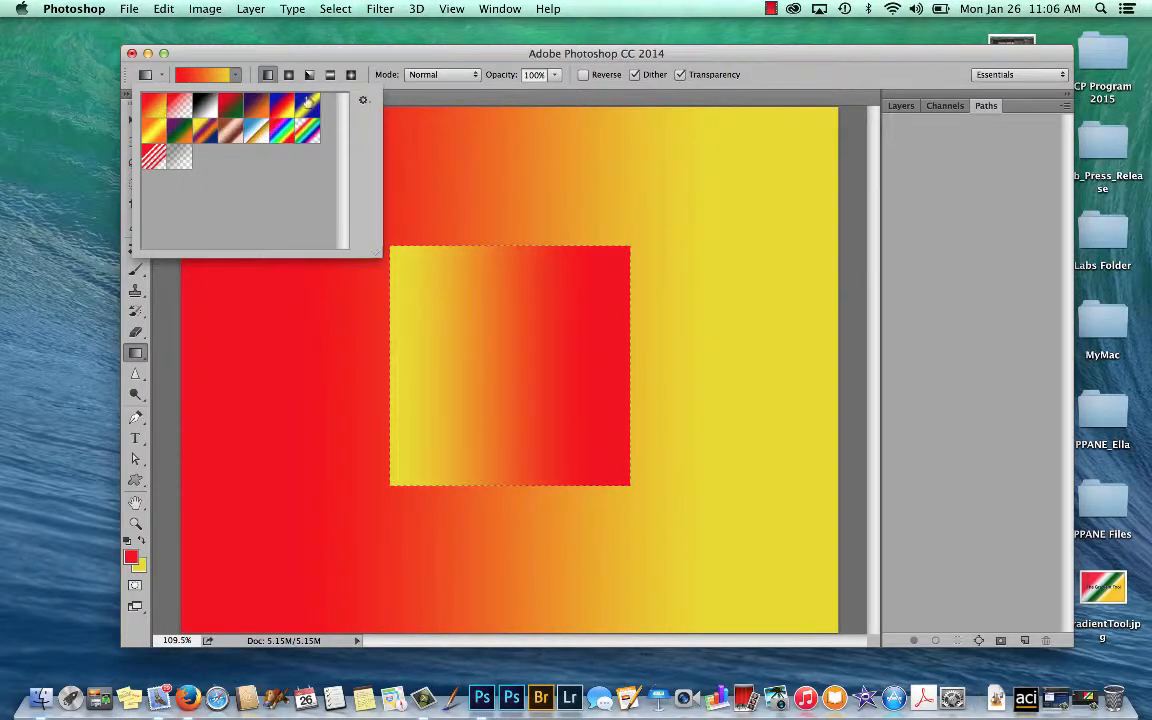
In the Gradient Editor, change the starting colour stop of the Foreground to Background gradient to red #d72a2a
click(219, 73)
click(220, 73)
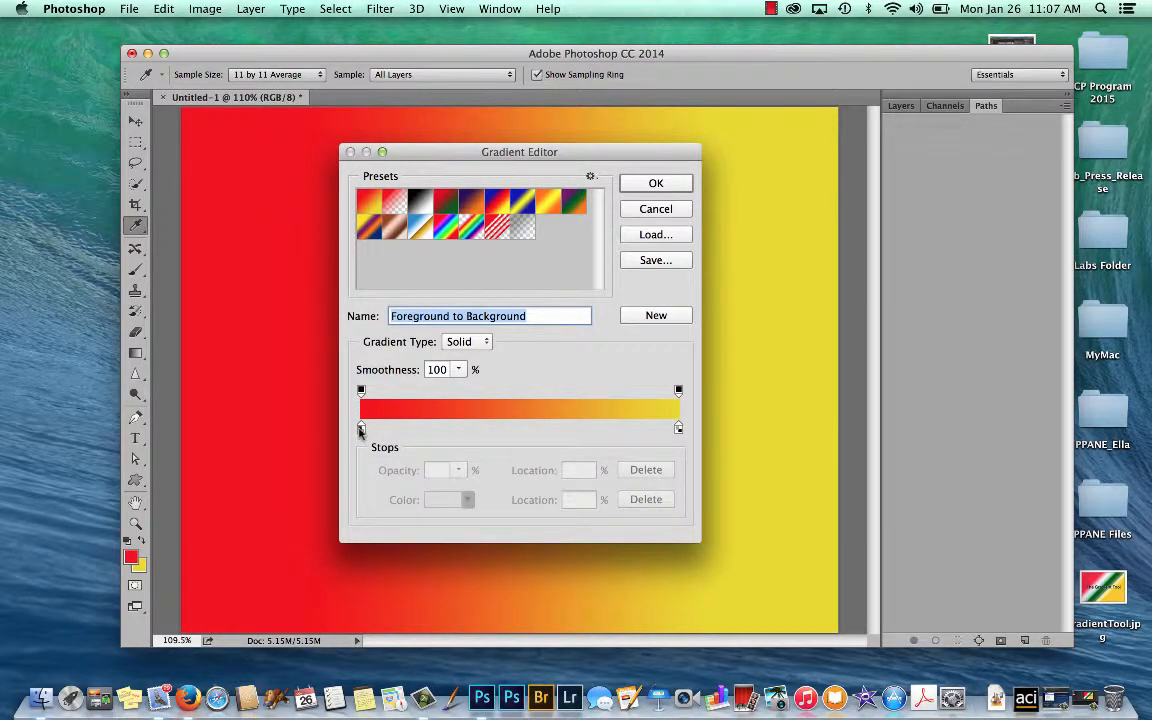
click(361, 429)
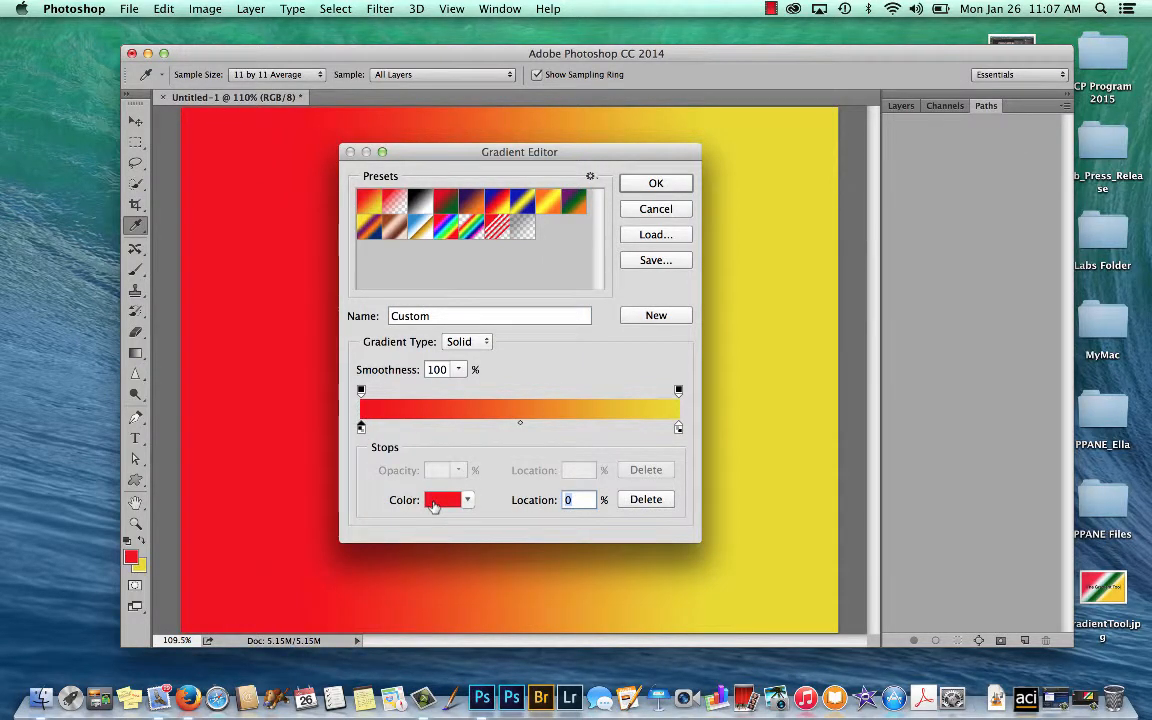
click(433, 503)
drag(393, 262, 366, 243)
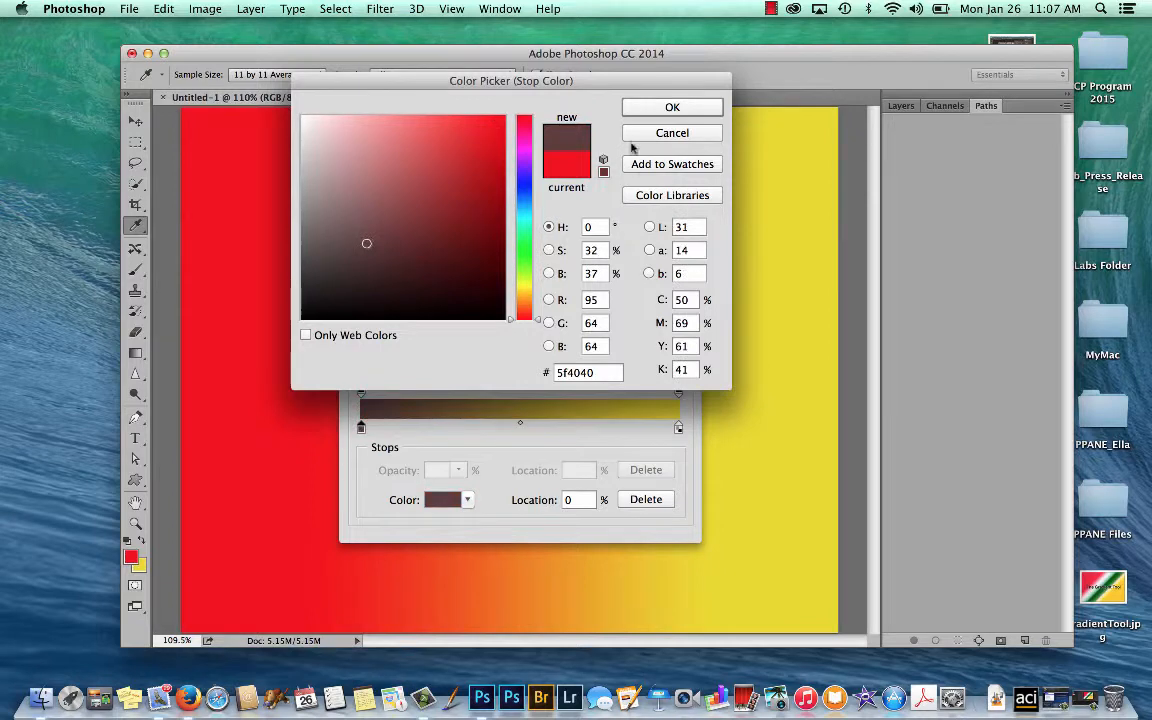
click(465, 147)
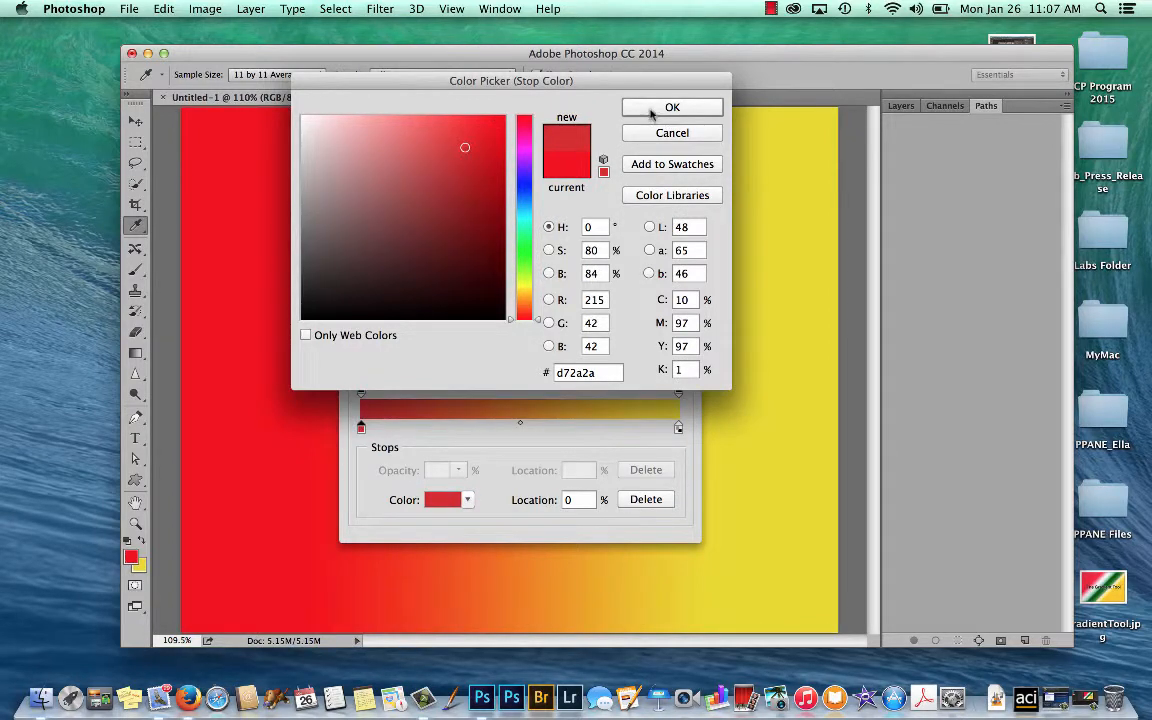
click(668, 108)
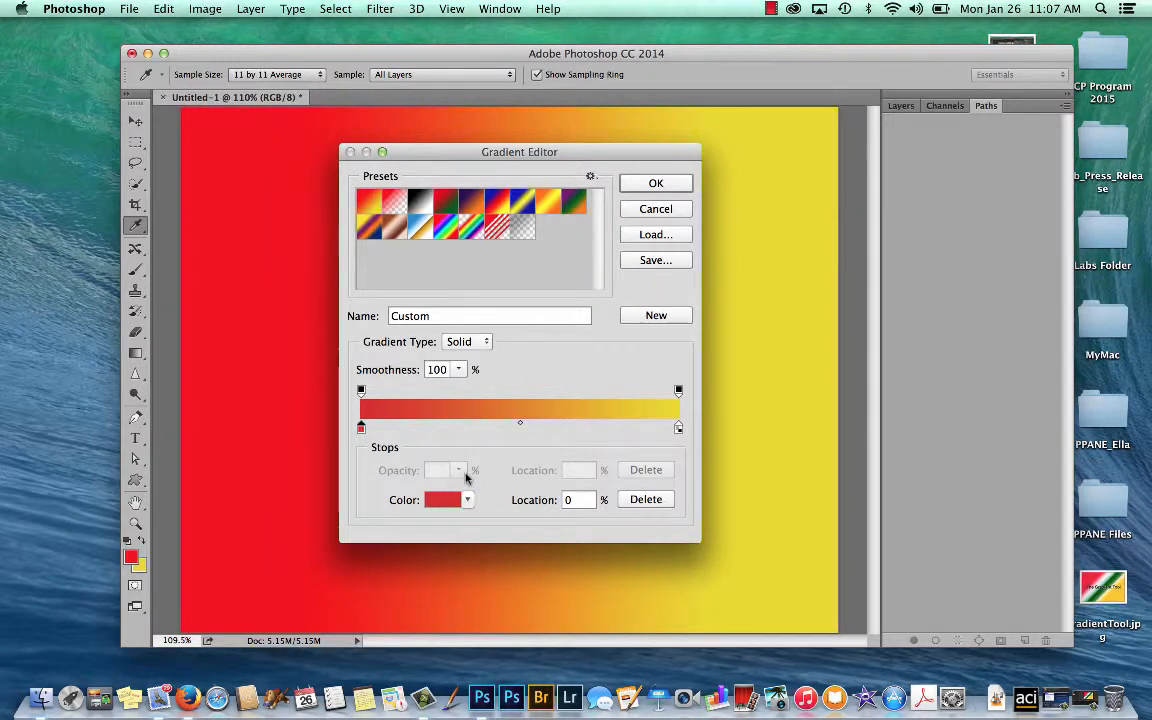
Move the gradient's colour midpoint to 12% and add a red colour stop at 24%
drag(519, 426, 404, 437)
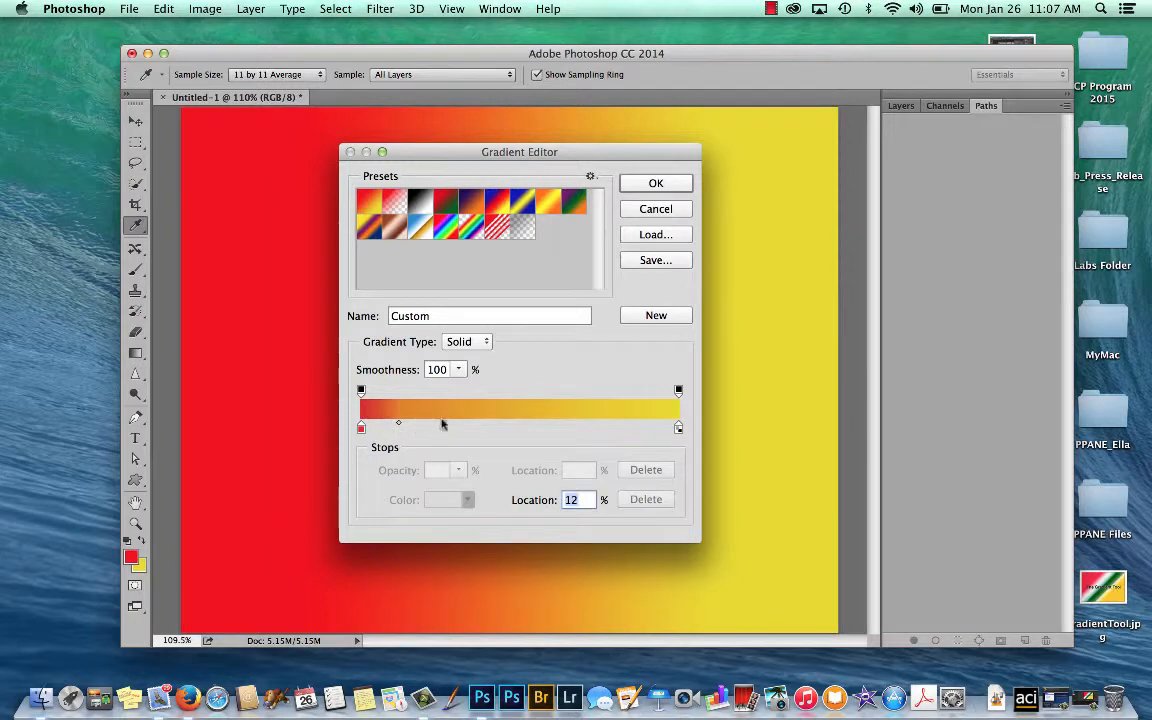
click(438, 427)
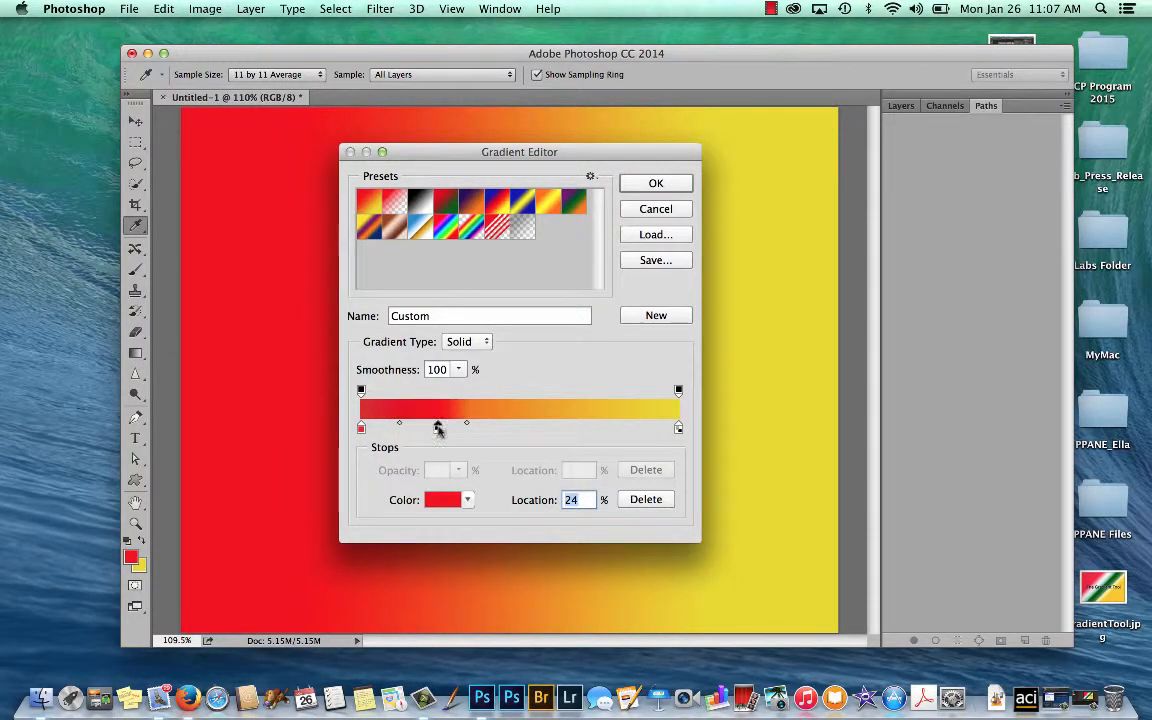
Change the colour stop at 24% to blue #3509f5
click(438, 501)
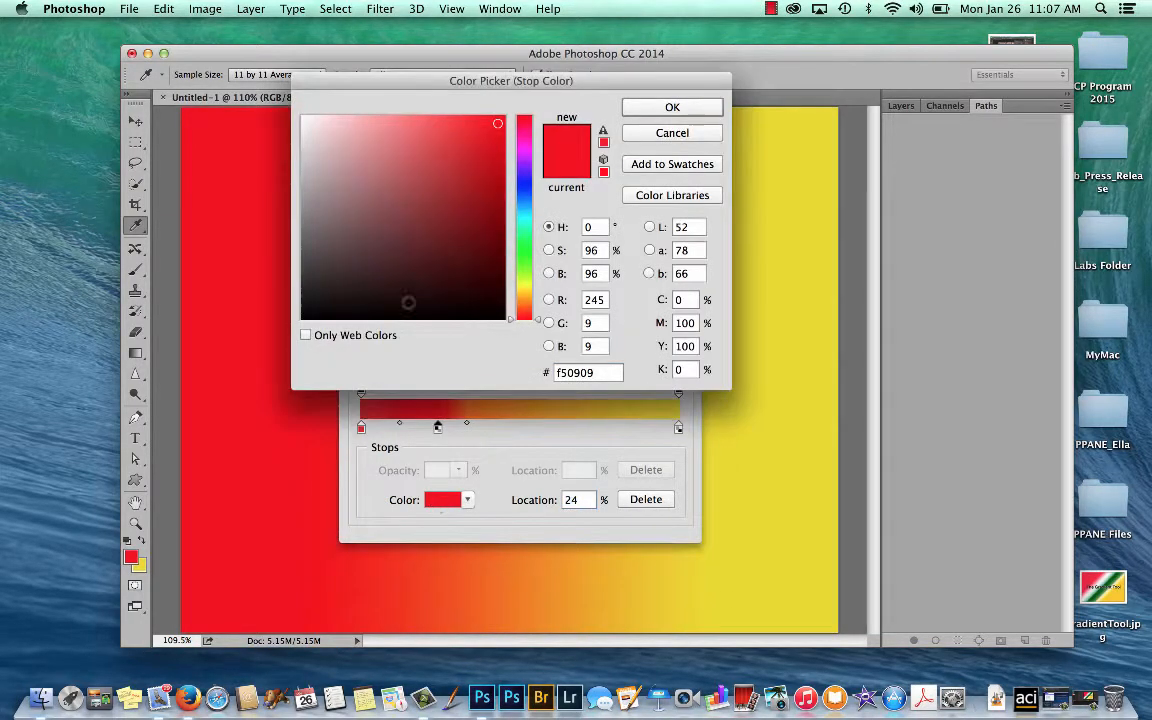
click(530, 178)
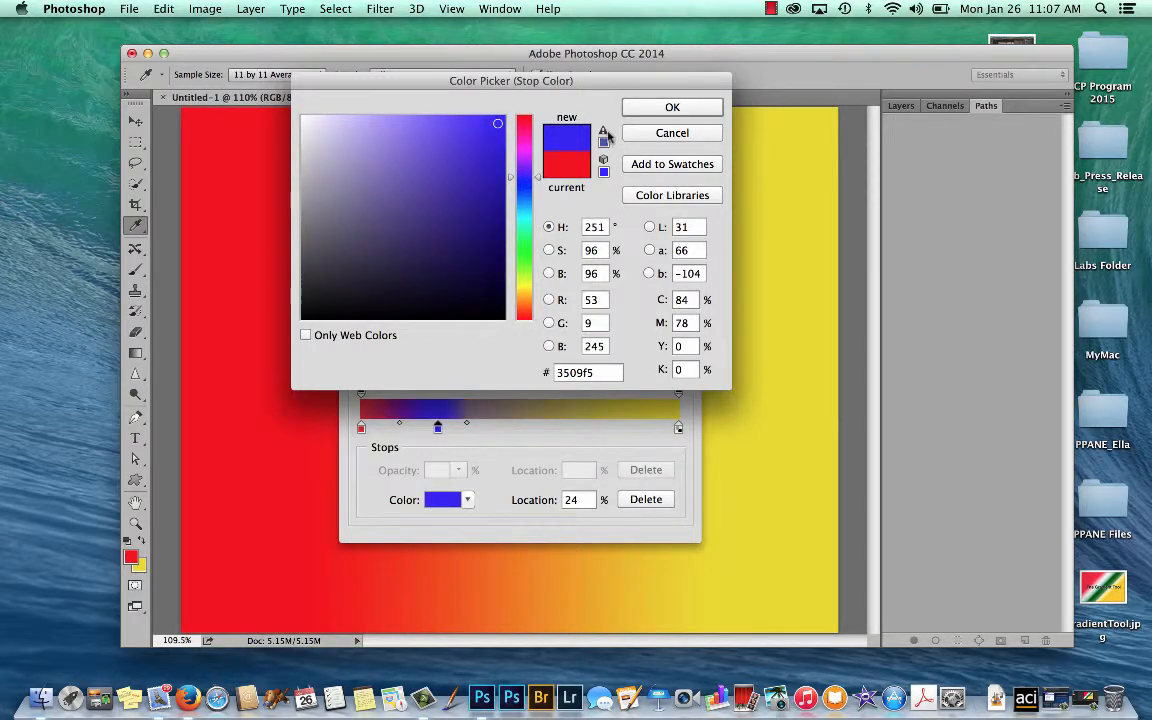
click(645, 107)
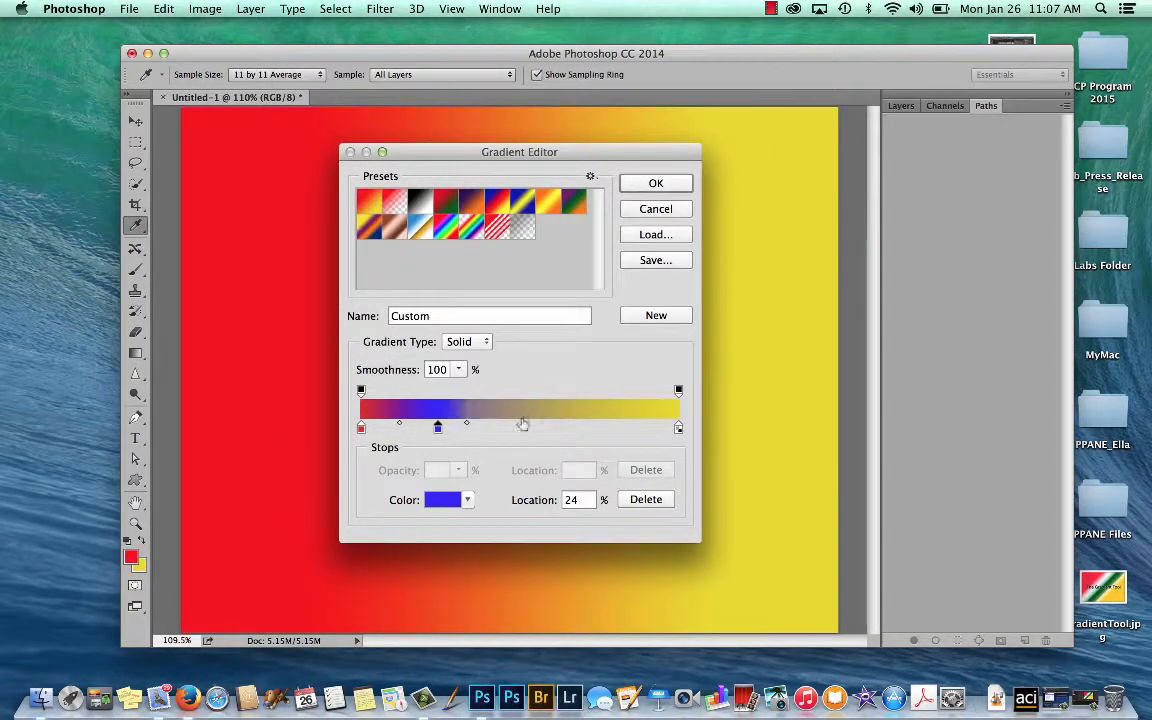
Add a colour stop at 49% of the gradient and set its colour to green #60b428
click(517, 429)
click(442, 500)
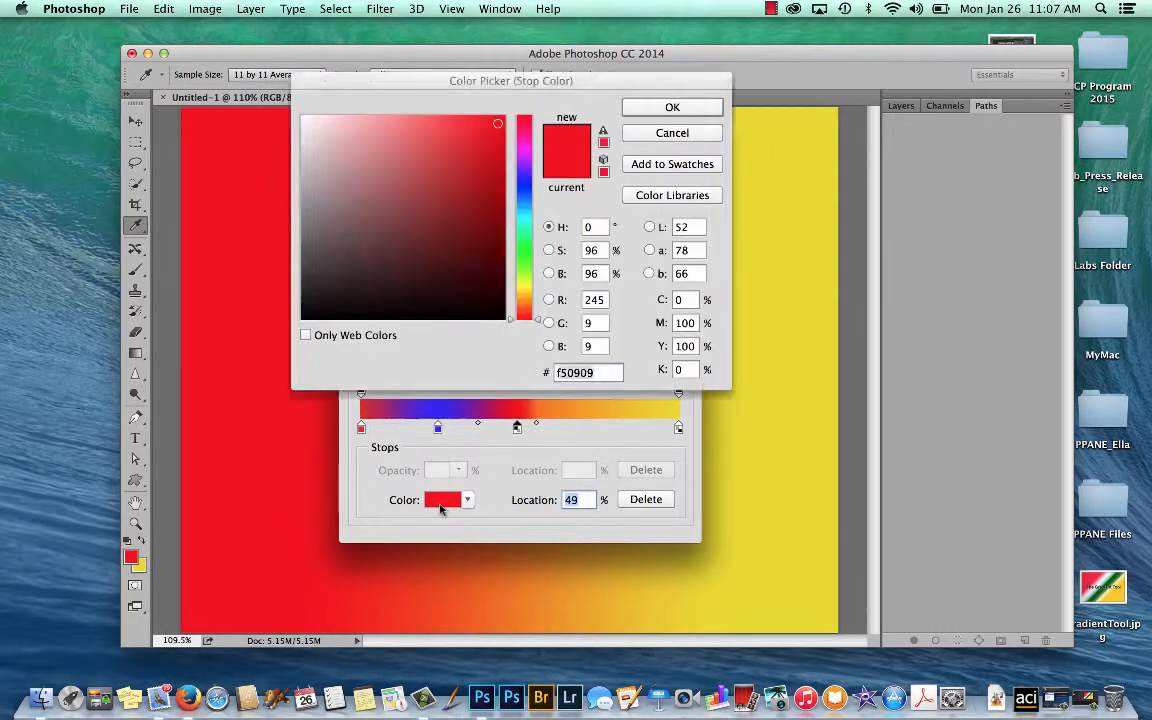
click(522, 265)
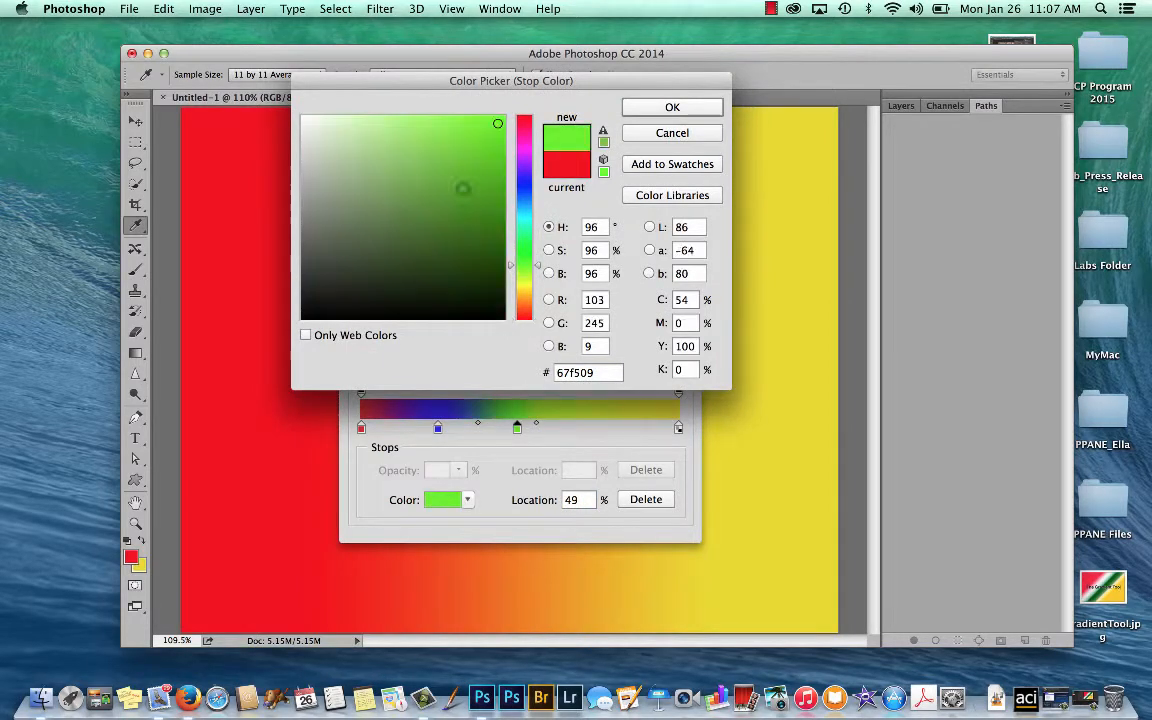
click(460, 176)
click(668, 107)
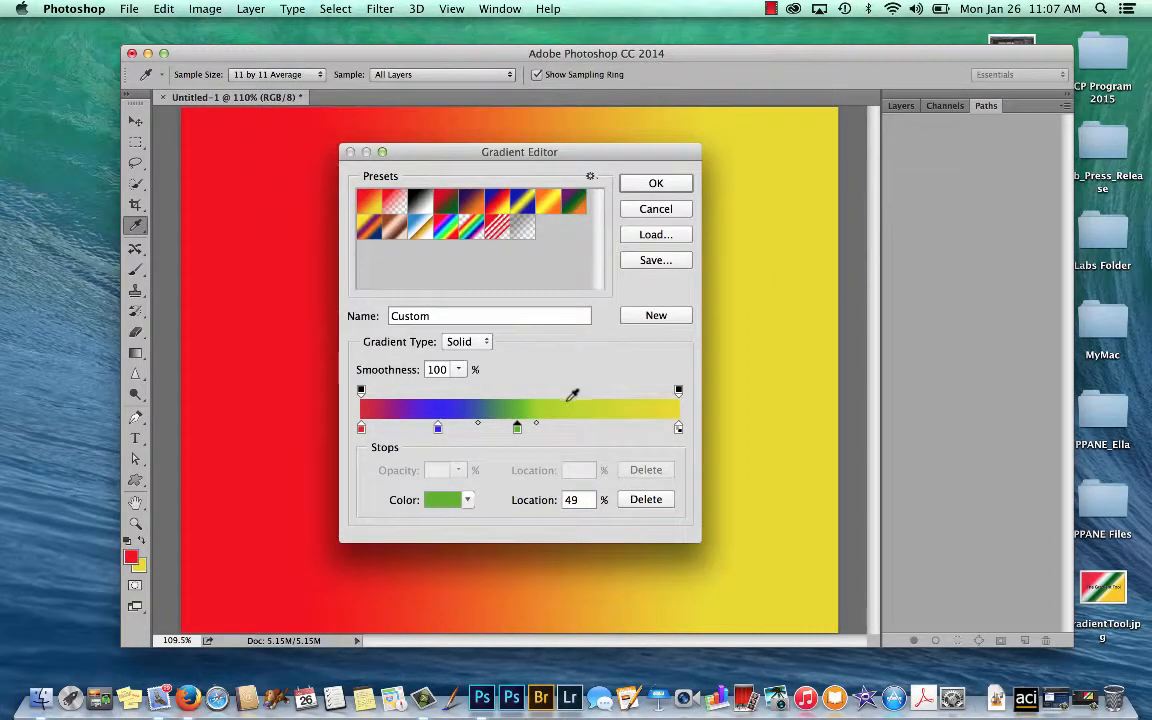
Move the colour midpoint before the green stop to 80% and the midpoint after it to 5%
drag(478, 424, 502, 424)
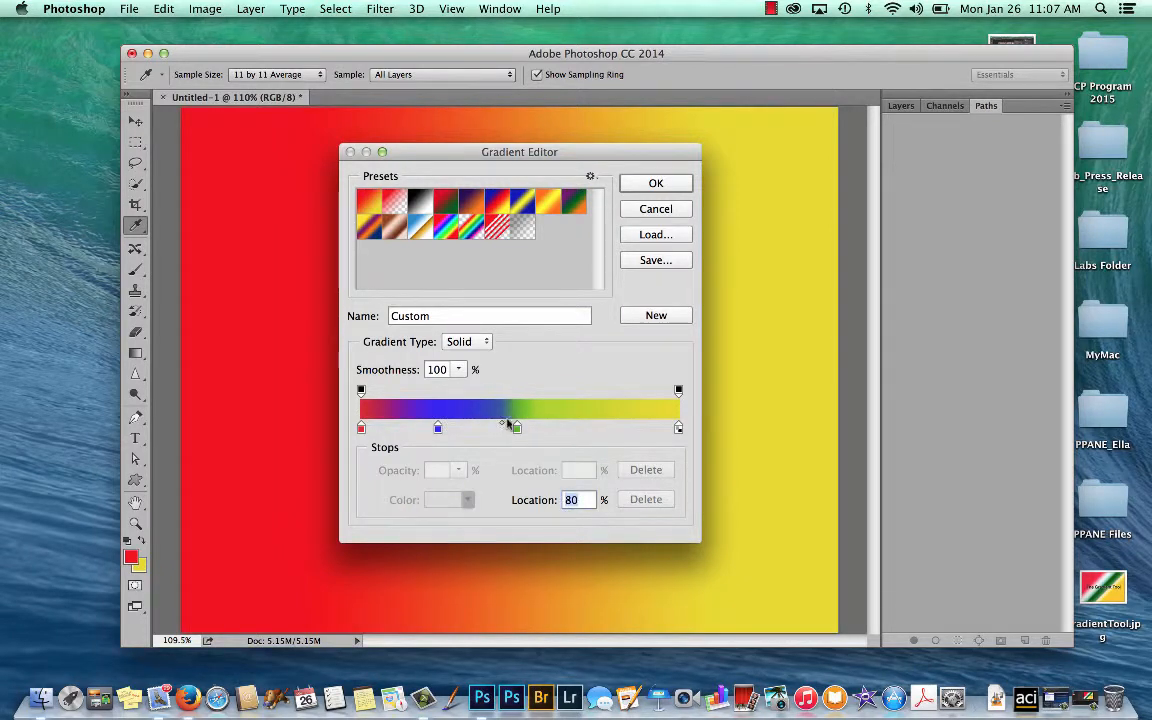
click(516, 428)
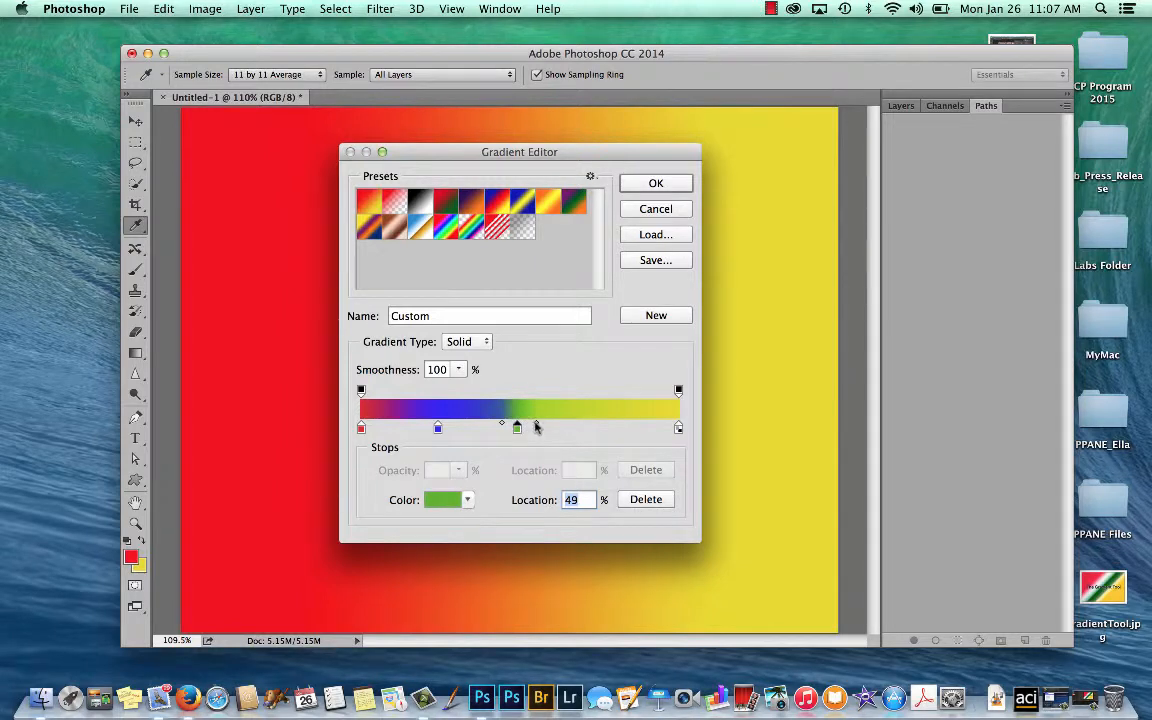
click(537, 424)
mouse_move(539, 426)
mouse_down()
mouse_move(661, 427)
mouse_move(524, 432)
mouse_up()
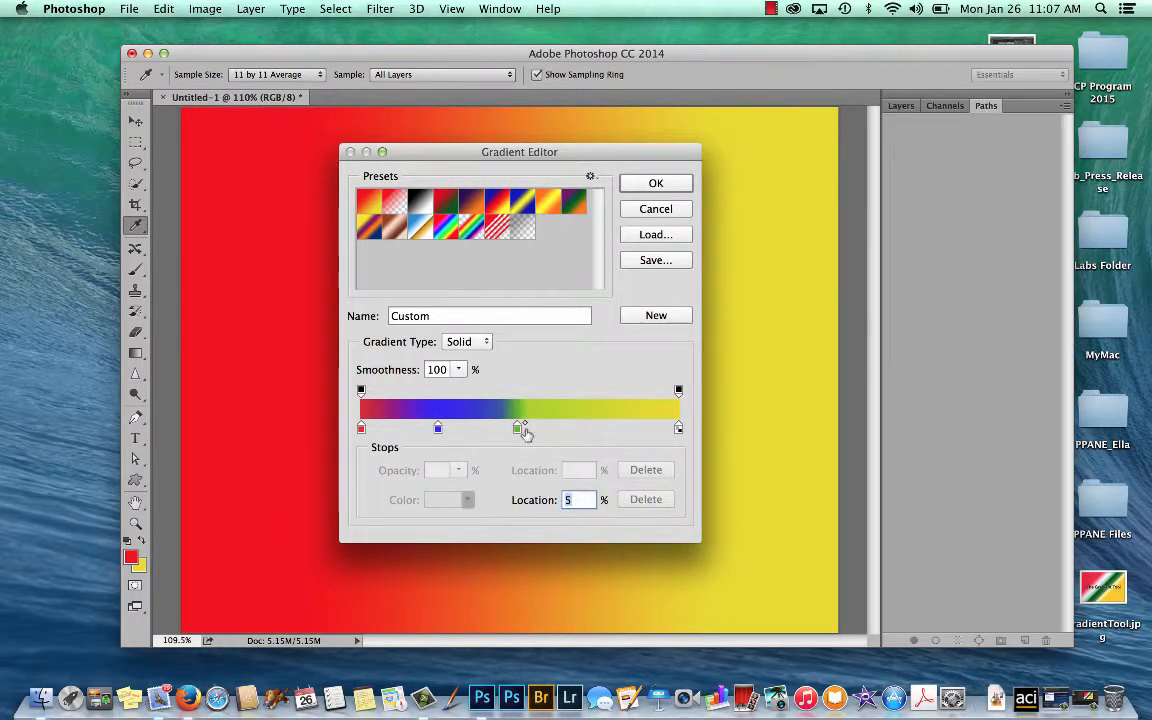
Add a colour stop at 71% of the gradient and set its colour to near-white #fefefe
click(586, 428)
click(443, 499)
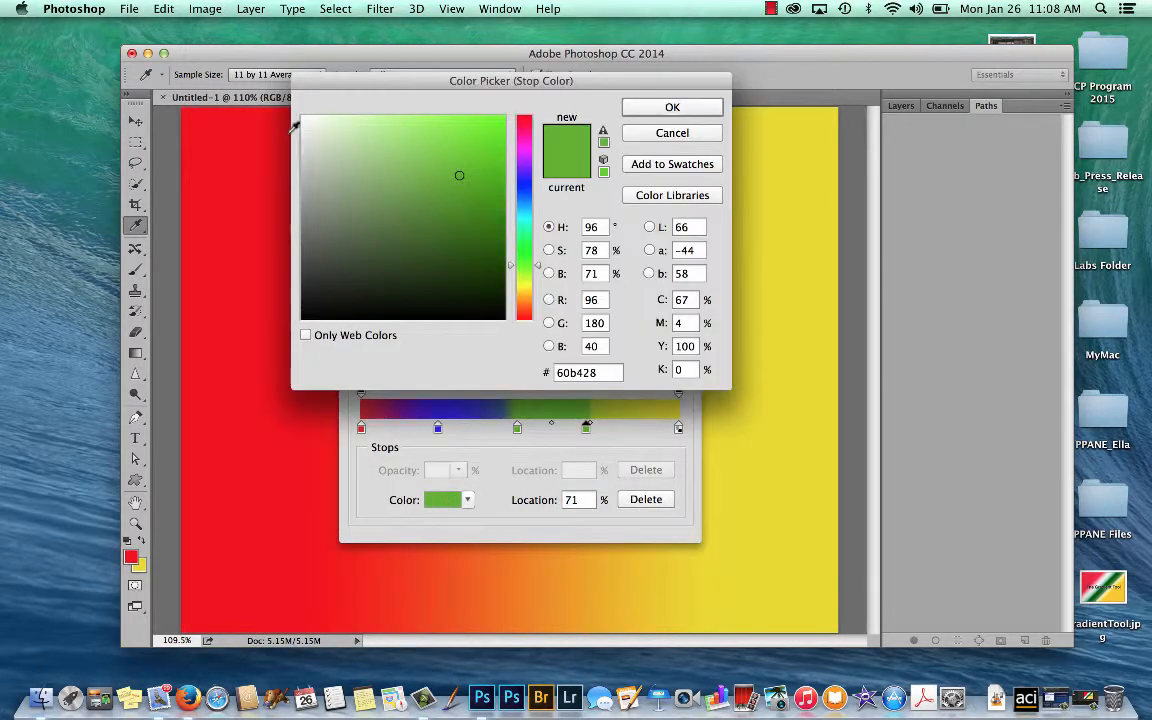
click(300, 120)
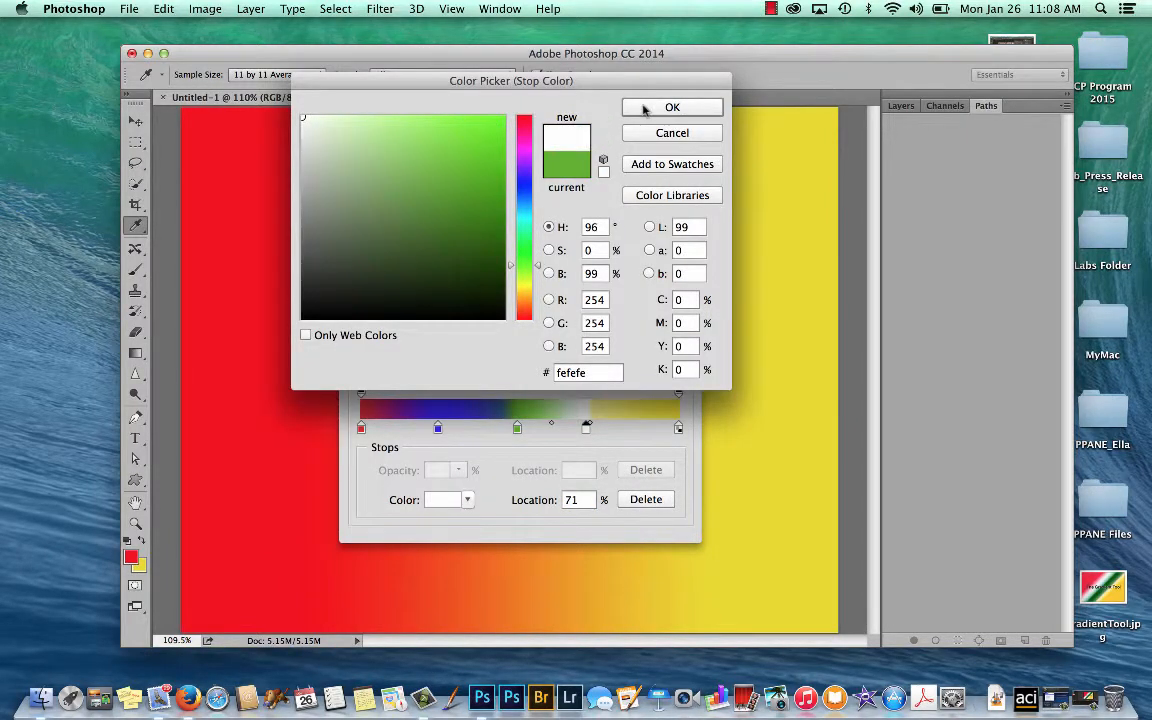
key(Return)
Recolour the blue stop at 24% to a near-white tint
click(437, 428)
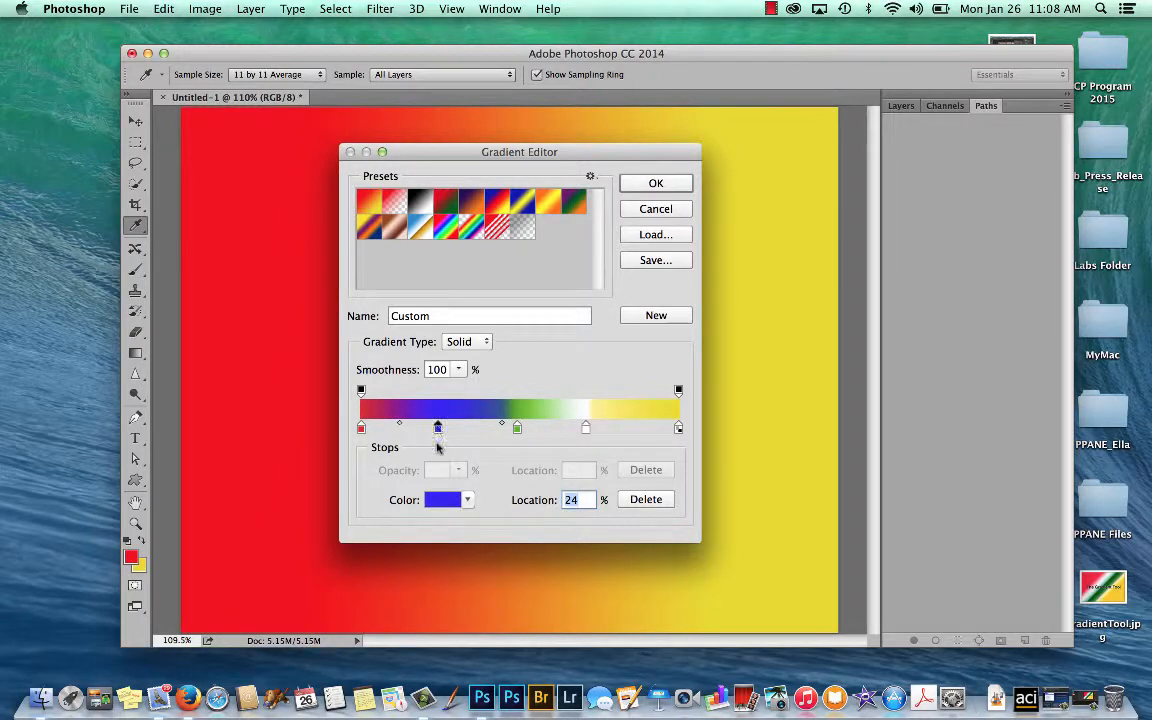
click(443, 500)
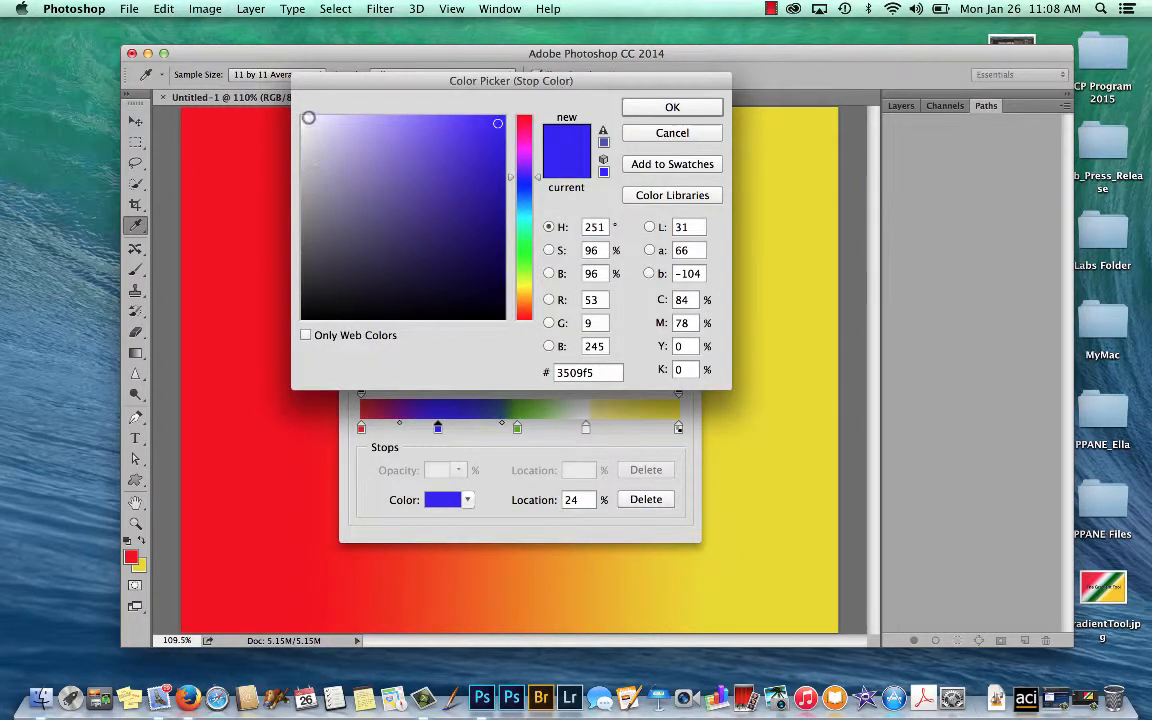
click(309, 118)
click(664, 106)
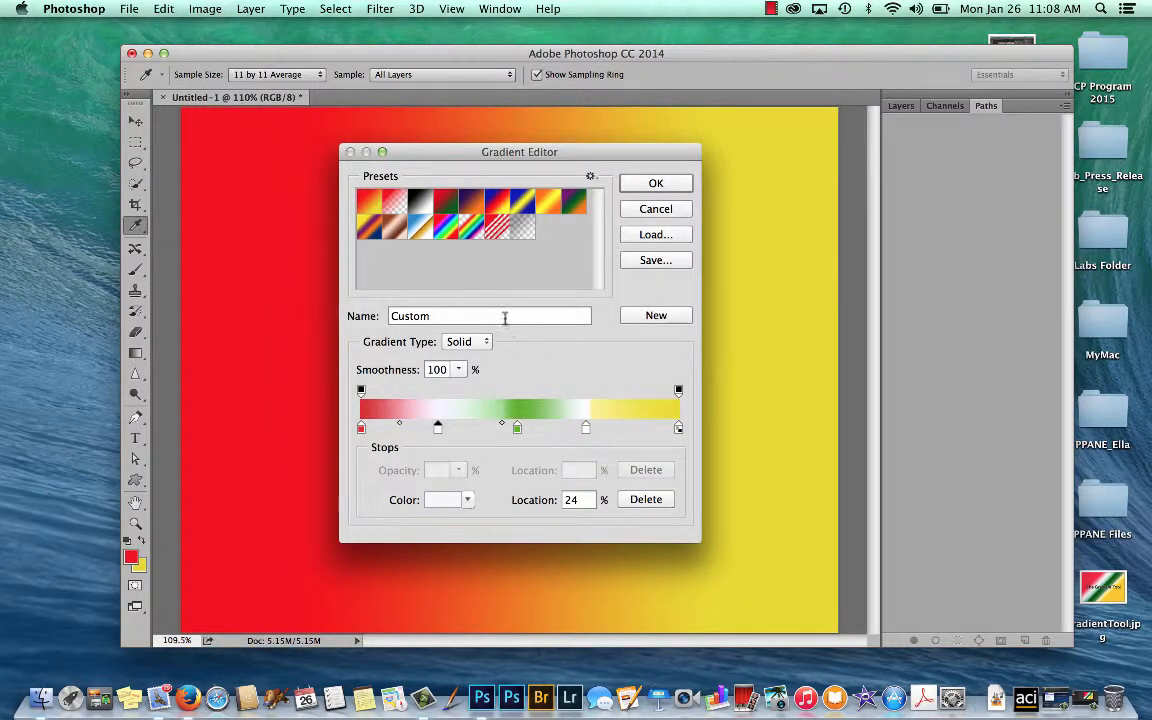
Name the gradient Pastel_ followed by the author's first name, save it as a new preset, and accept the Gradient Editor
drag(499, 319, 373, 313)
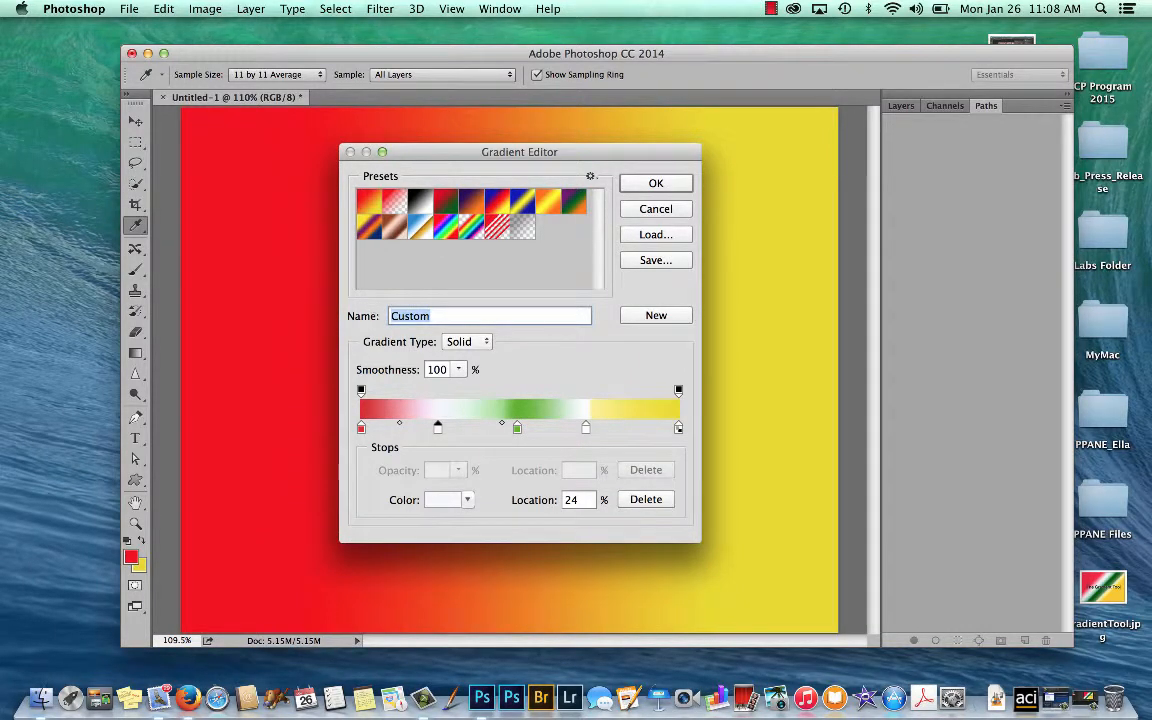
text(Pastel_ E)
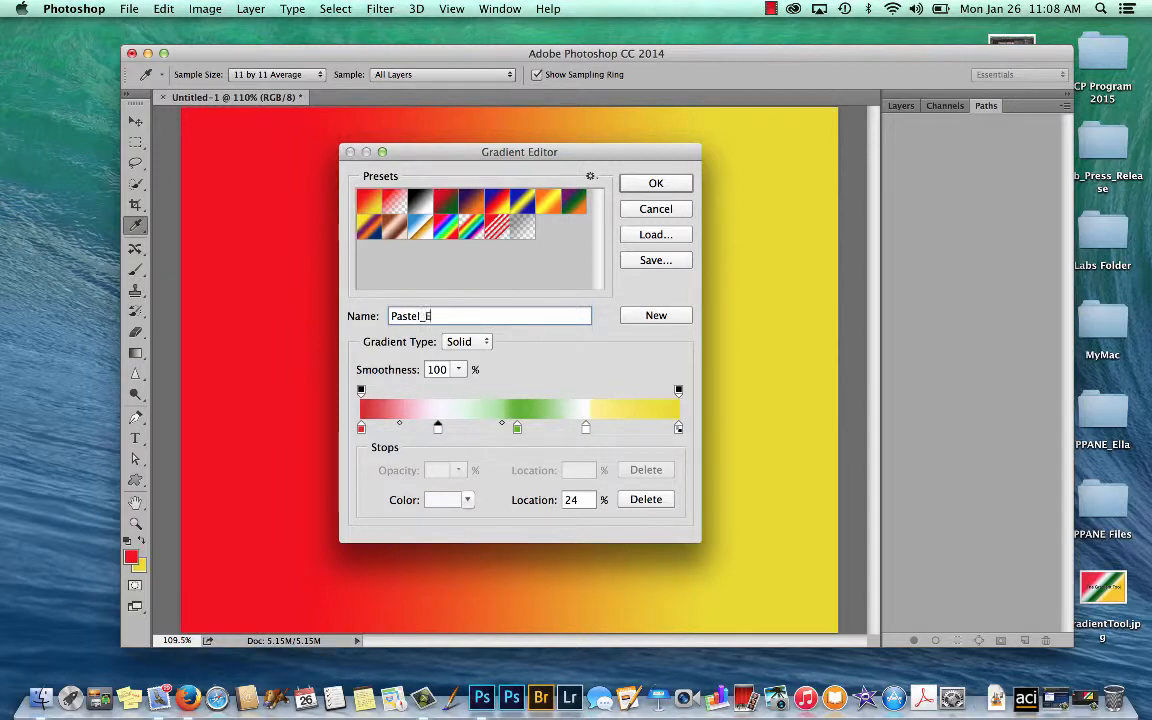
text(lla)
click(640, 318)
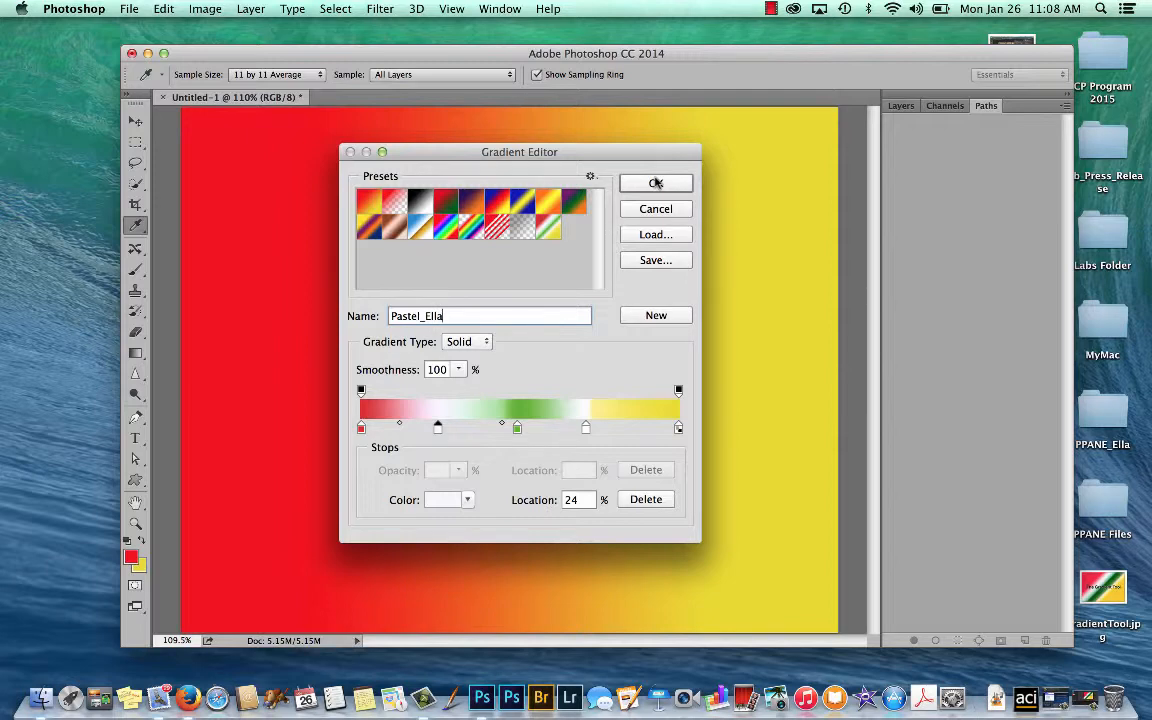
click(655, 183)
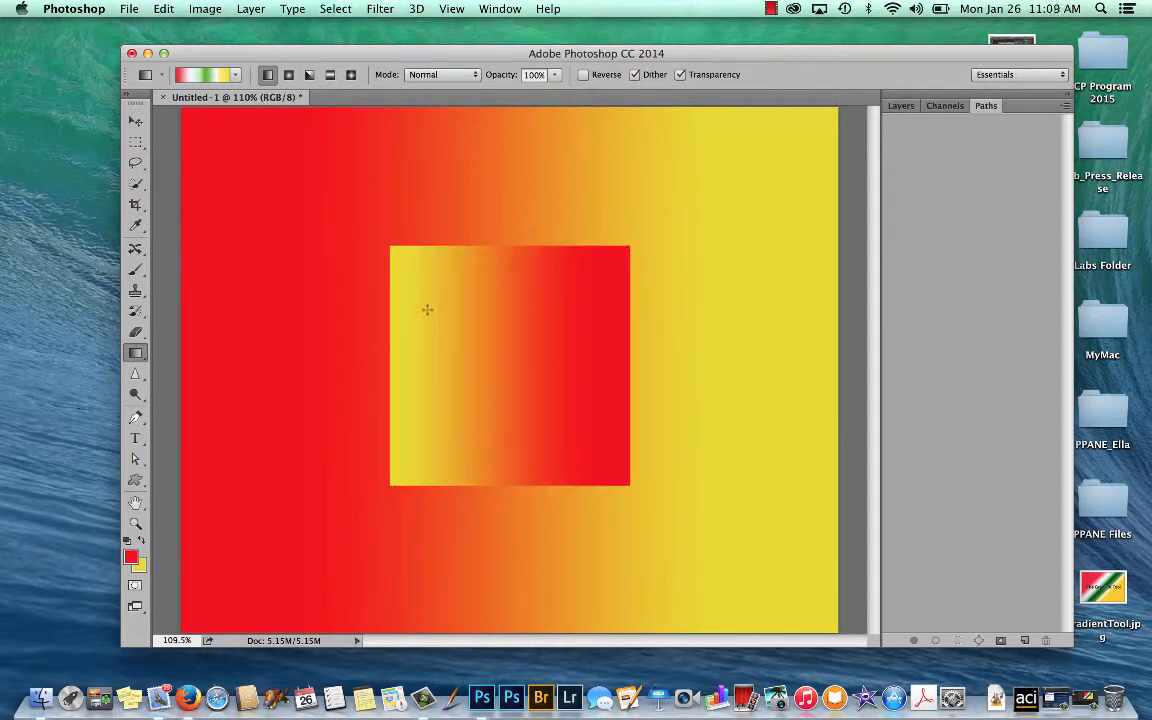
Clear the selection and fill the canvas with the new gradient as a horizontal linear blend across nearly the full width
key(super+d)
key(super+1)
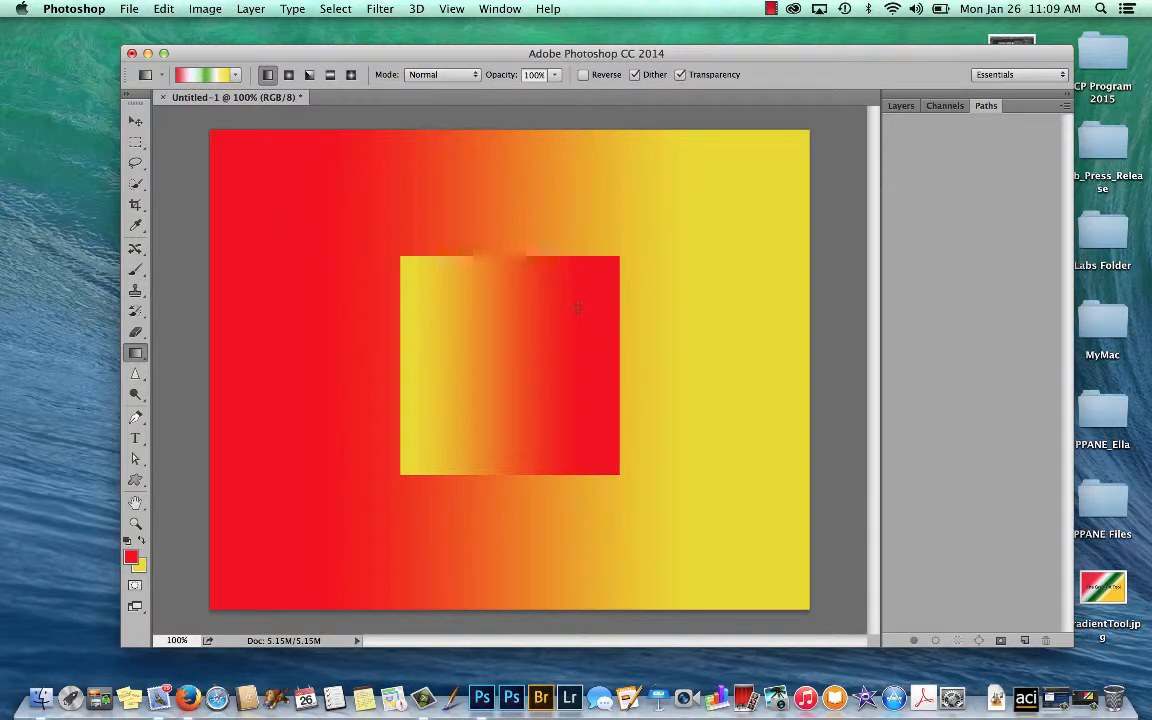
drag(258, 308, 759, 308)
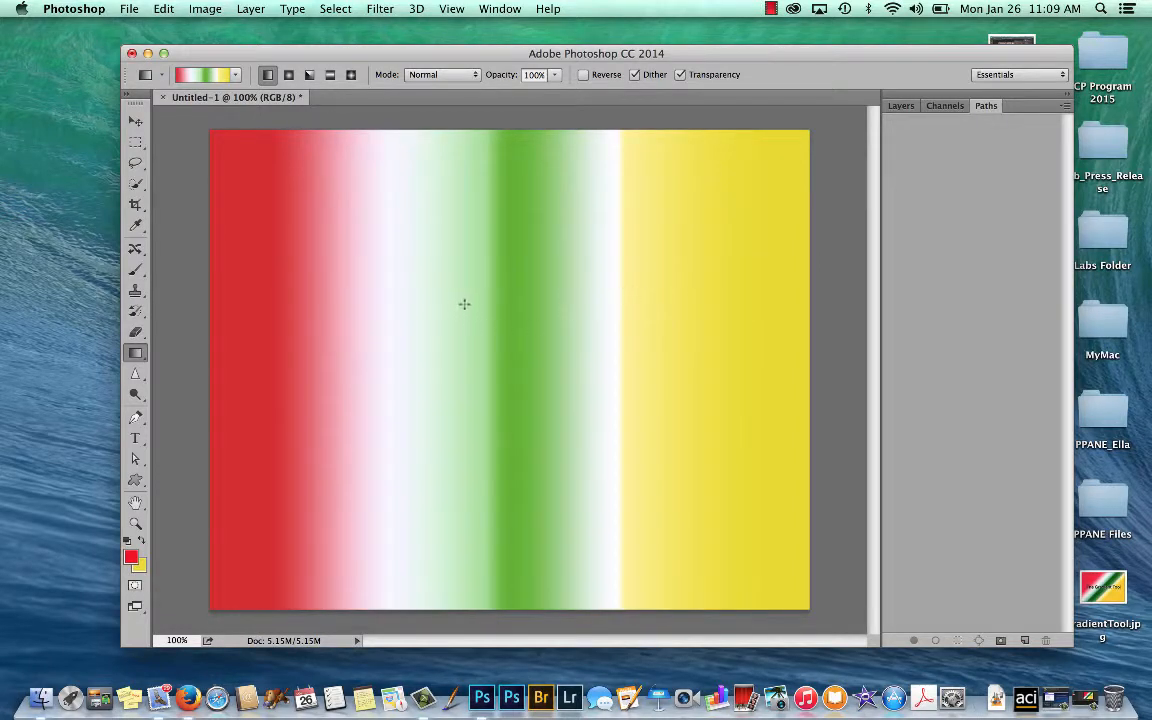
Refill the canvas with linear gradients at different angles and lengths, including short and long diagonals and a short vertical blend
drag(418, 290, 479, 515)
drag(473, 393, 503, 421)
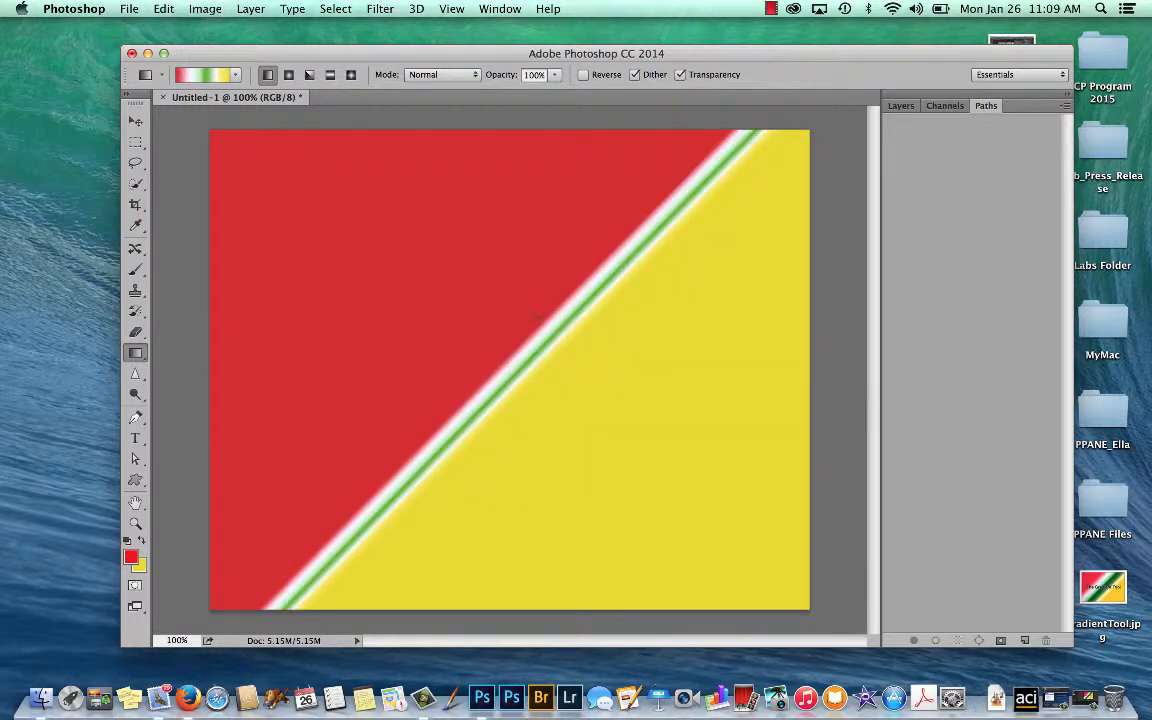
drag(496, 339, 496, 367)
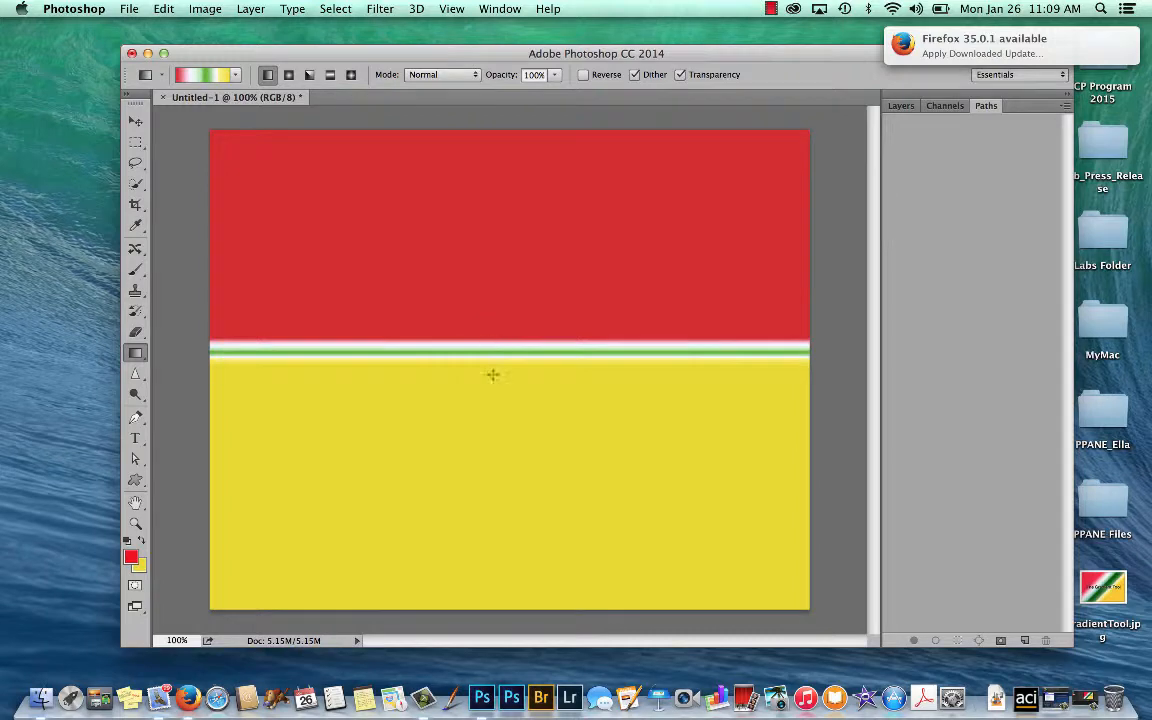
drag(499, 380, 524, 406)
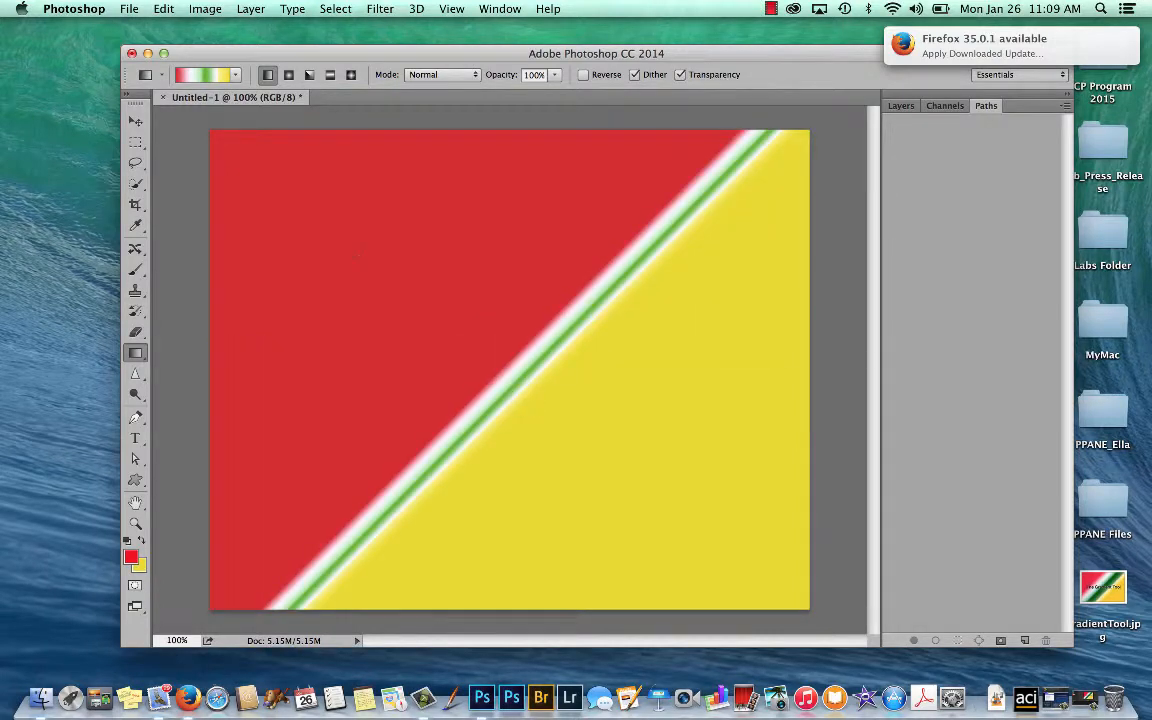
drag(356, 255, 771, 540)
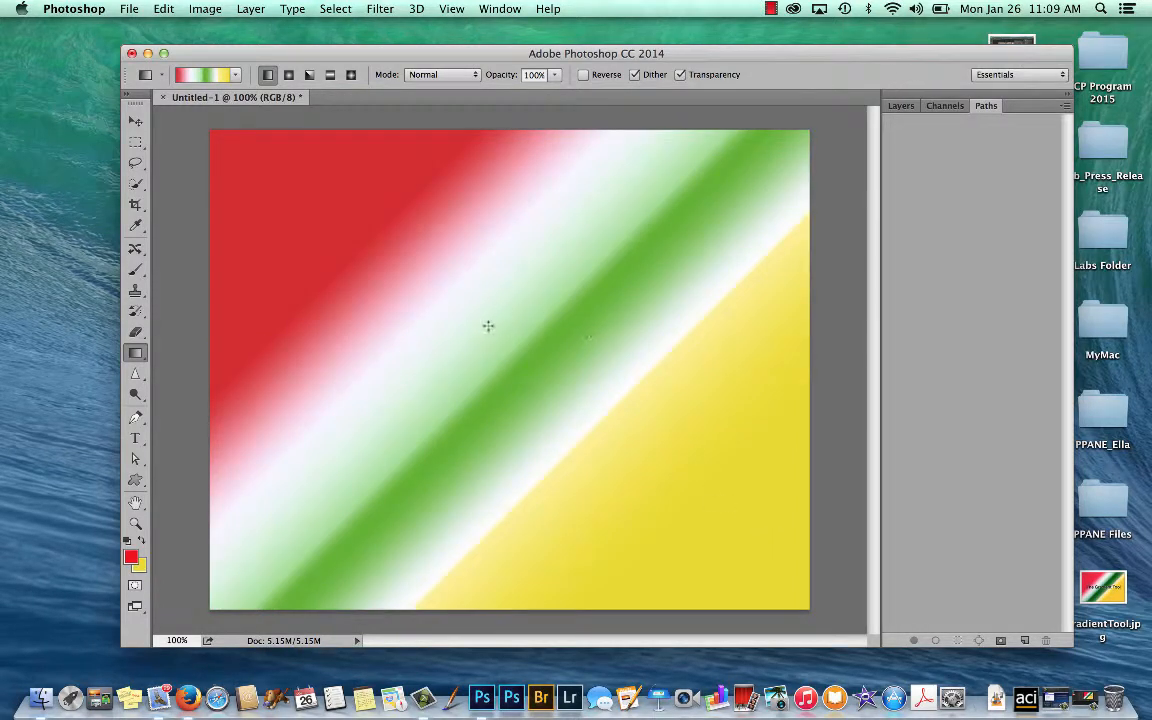
drag(545, 362, 555, 371)
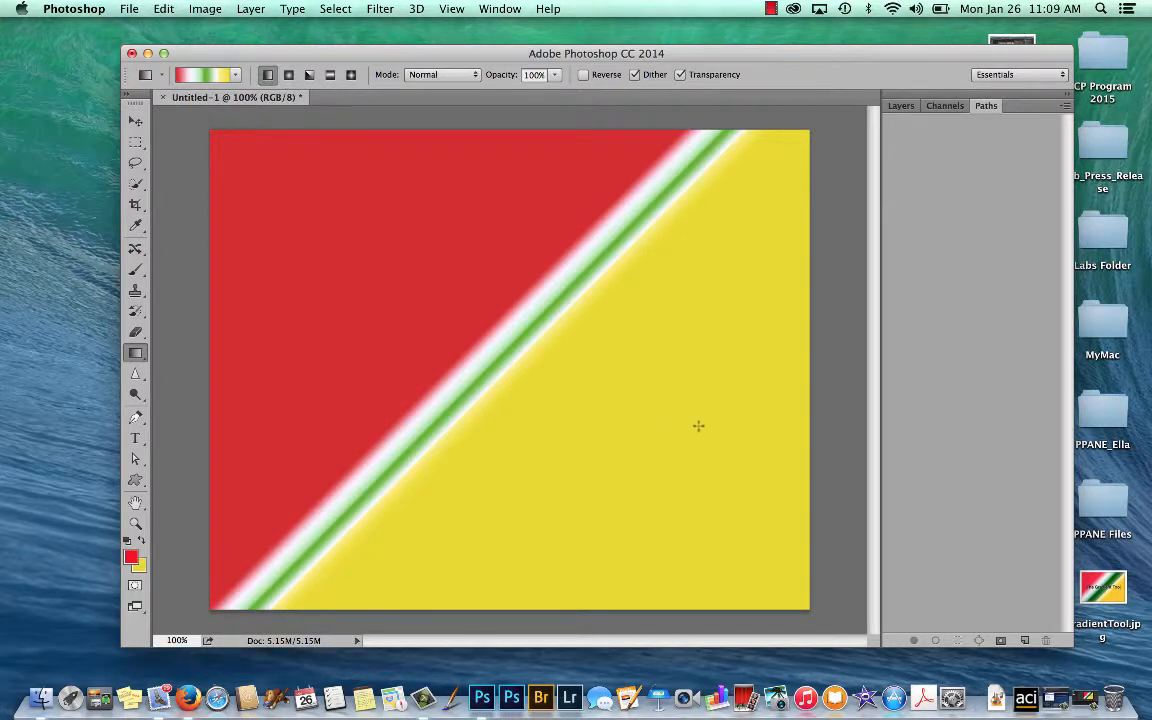
Fill the canvas with a radial gradient centred on the canvas, and refill it with the gradient colours reversed
click(289, 76)
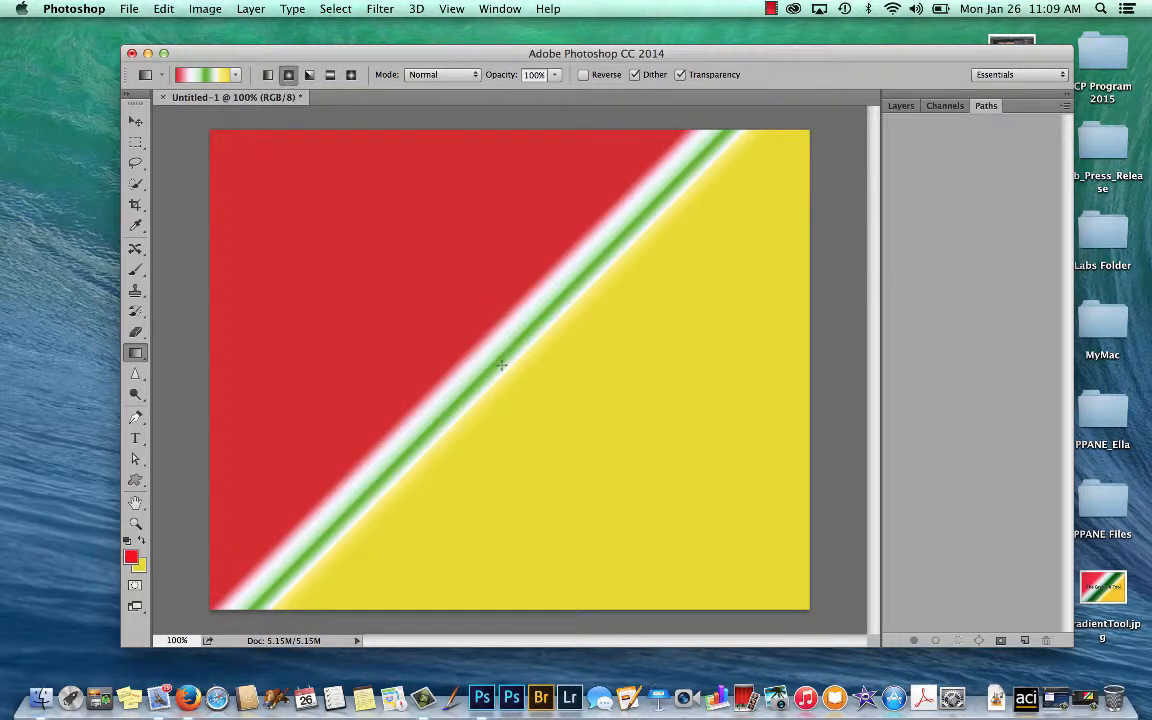
drag(277, 173, 277, 173)
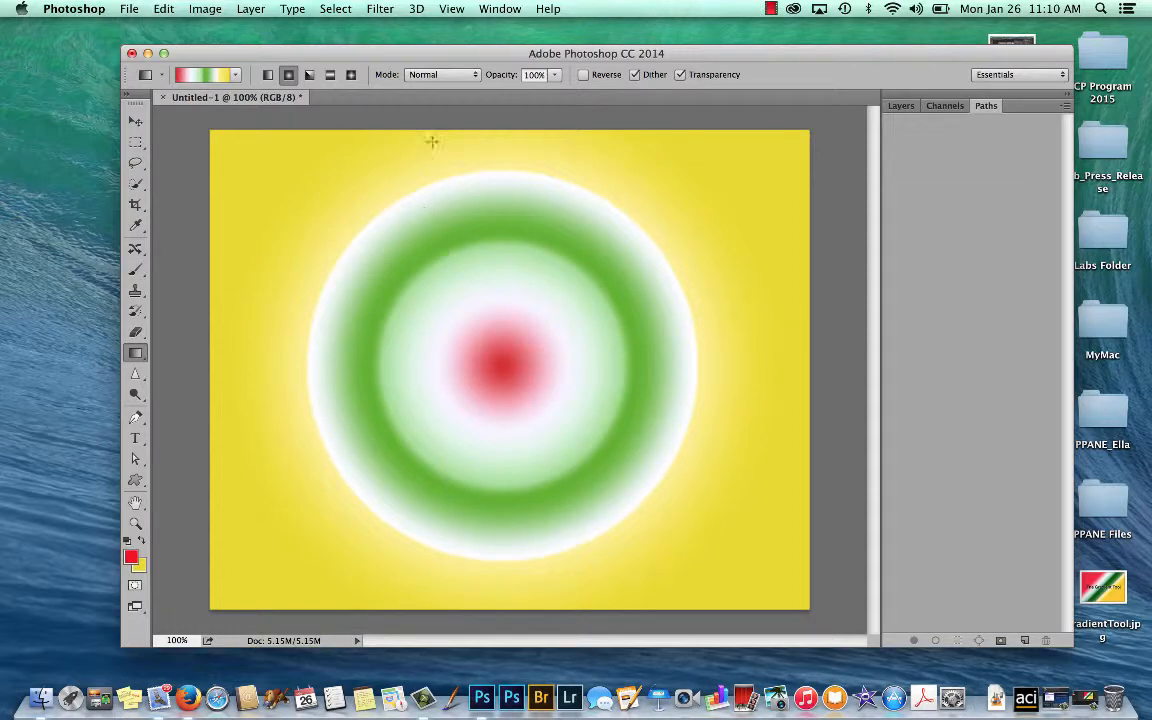
click(582, 75)
drag(474, 331, 357, 207)
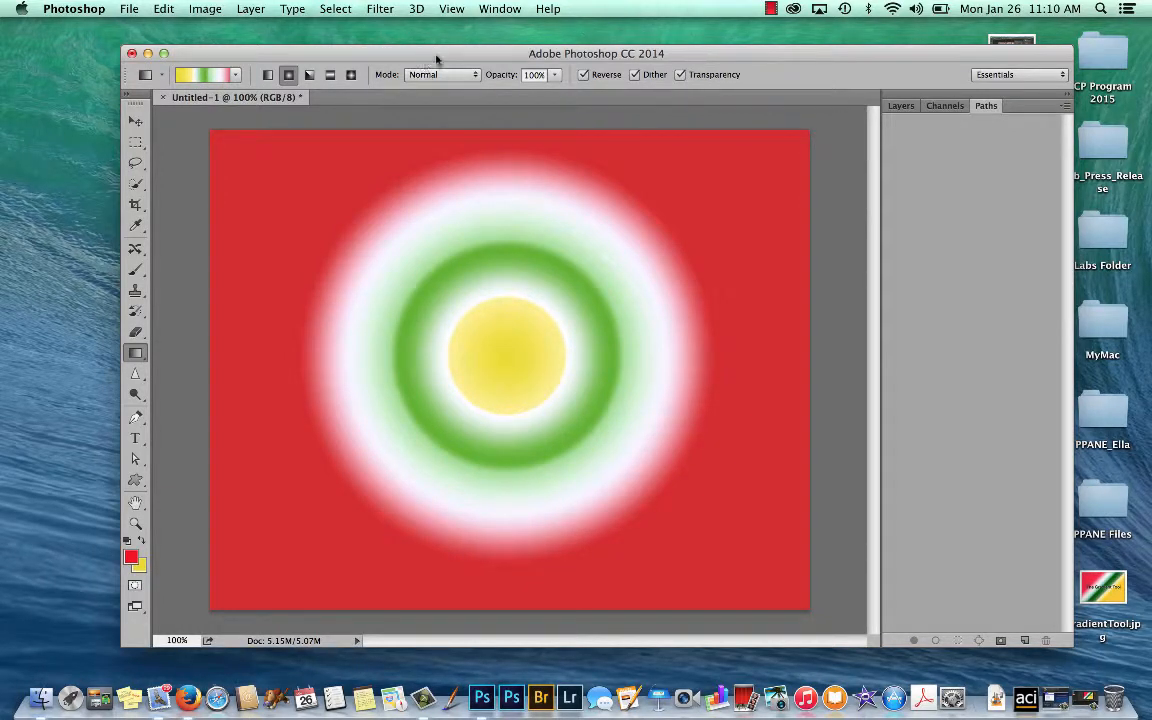
Draw an unreversed radial gradient in the canvas's upper right and a smaller one at 39% opacity in its lower left
click(583, 75)
drag(657, 244, 574, 323)
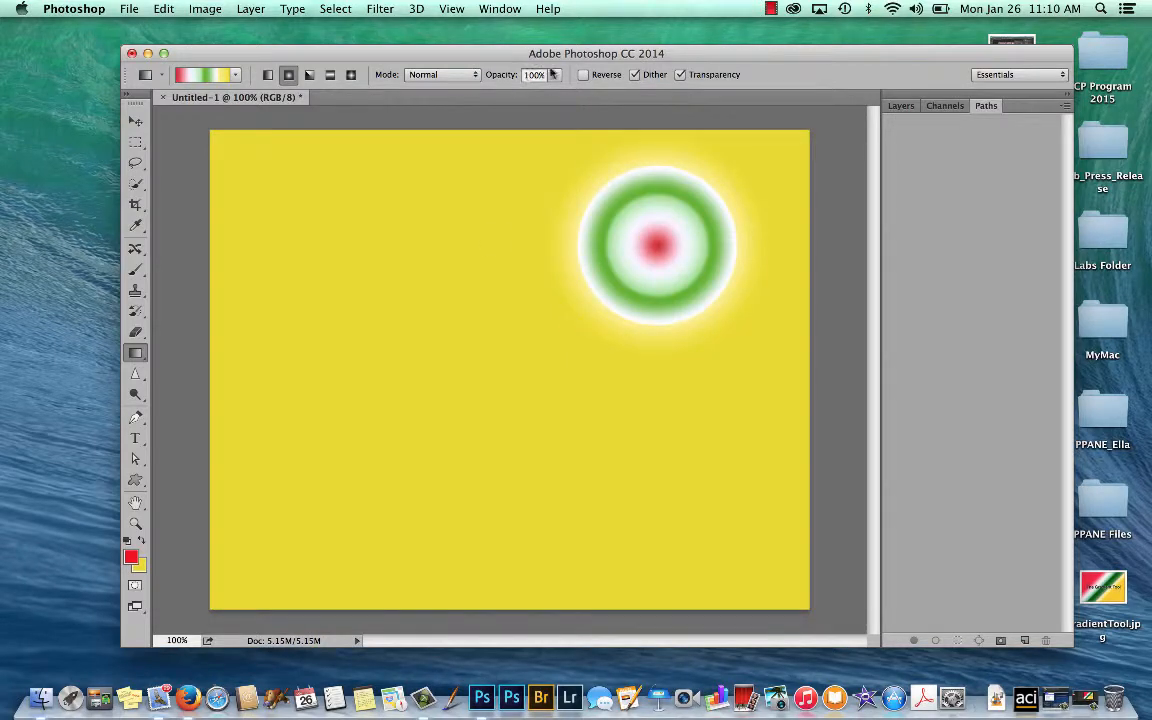
mouse_move(554, 74)
mouse_down()
mouse_move(528, 99)
mouse_move(457, 88)
mouse_up()
drag(375, 432, 450, 405)
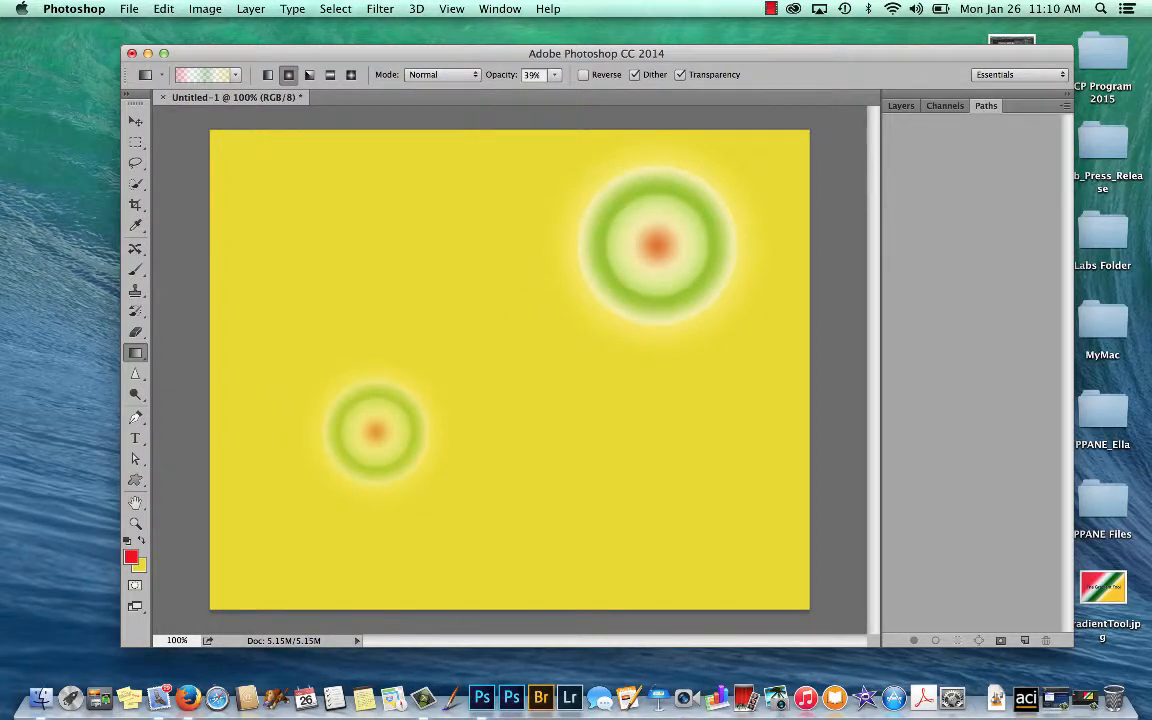
Apply two angle gradients toward the canvas's upper-left corner using the red-to-transparent preset
click(238, 76)
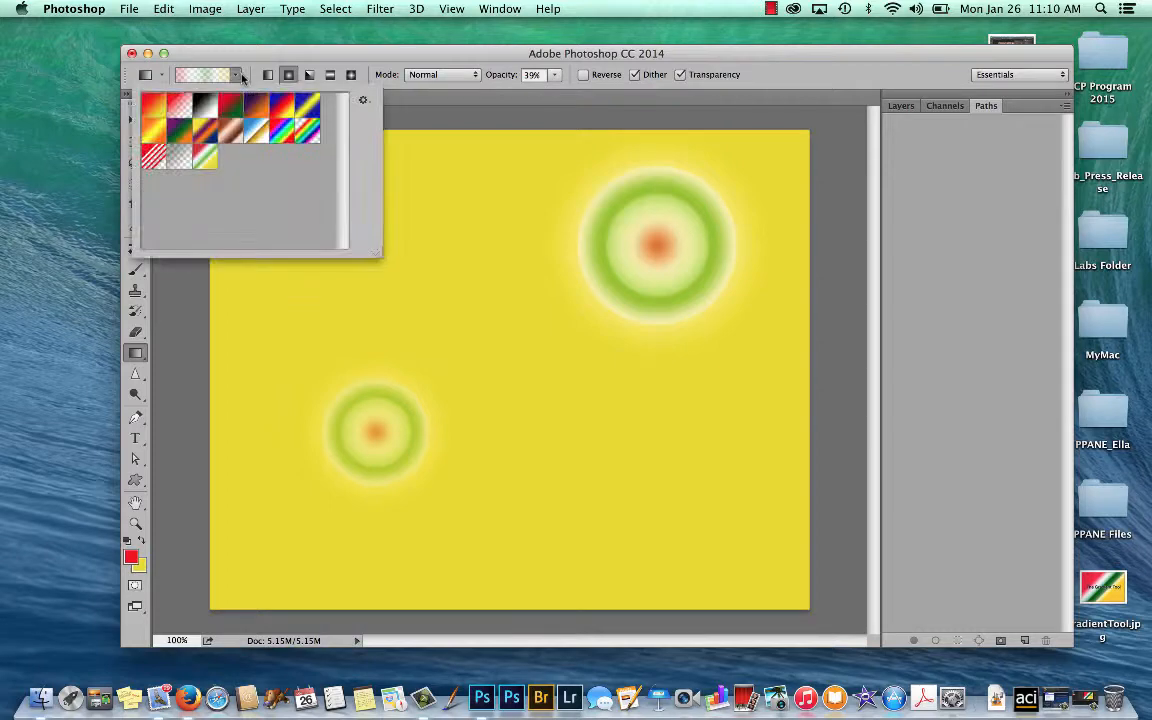
double_click(180, 105)
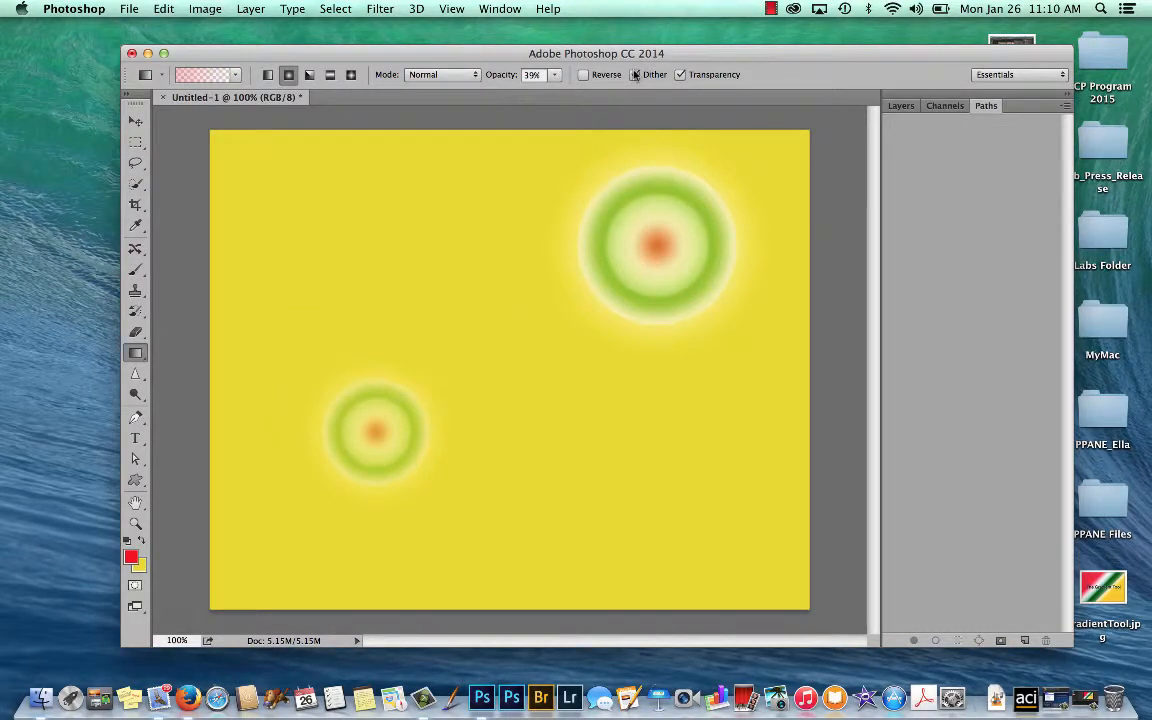
click(309, 75)
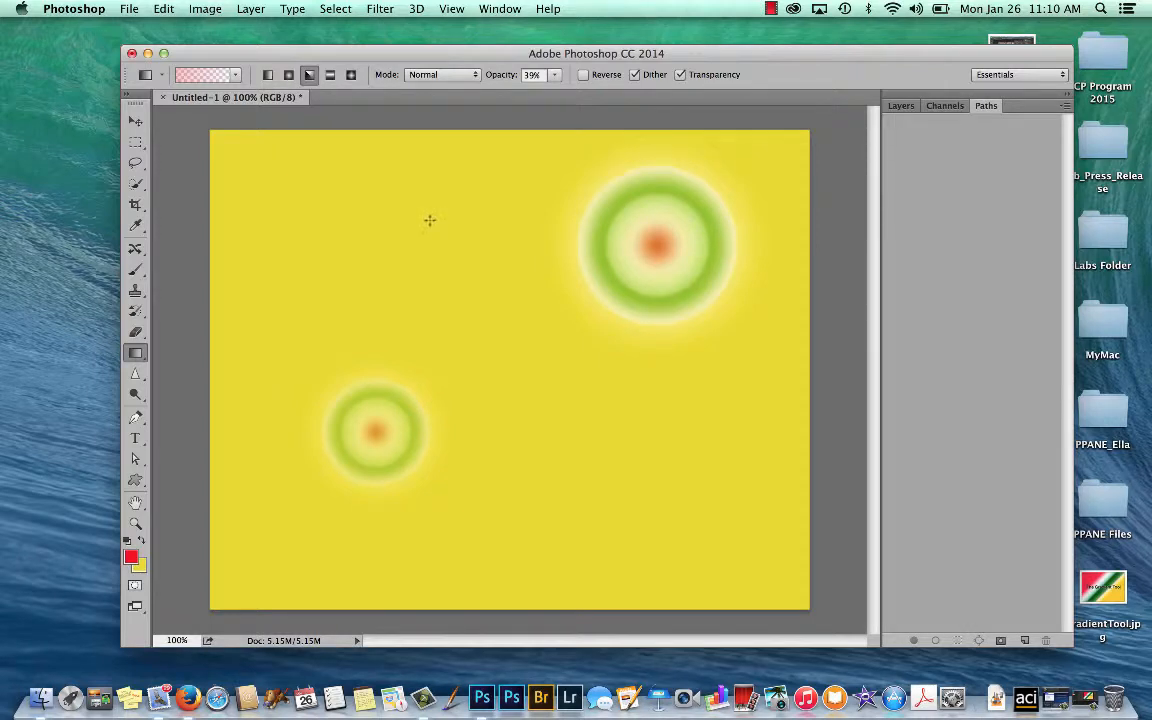
drag(413, 201, 325, 130)
drag(505, 328, 251, 139)
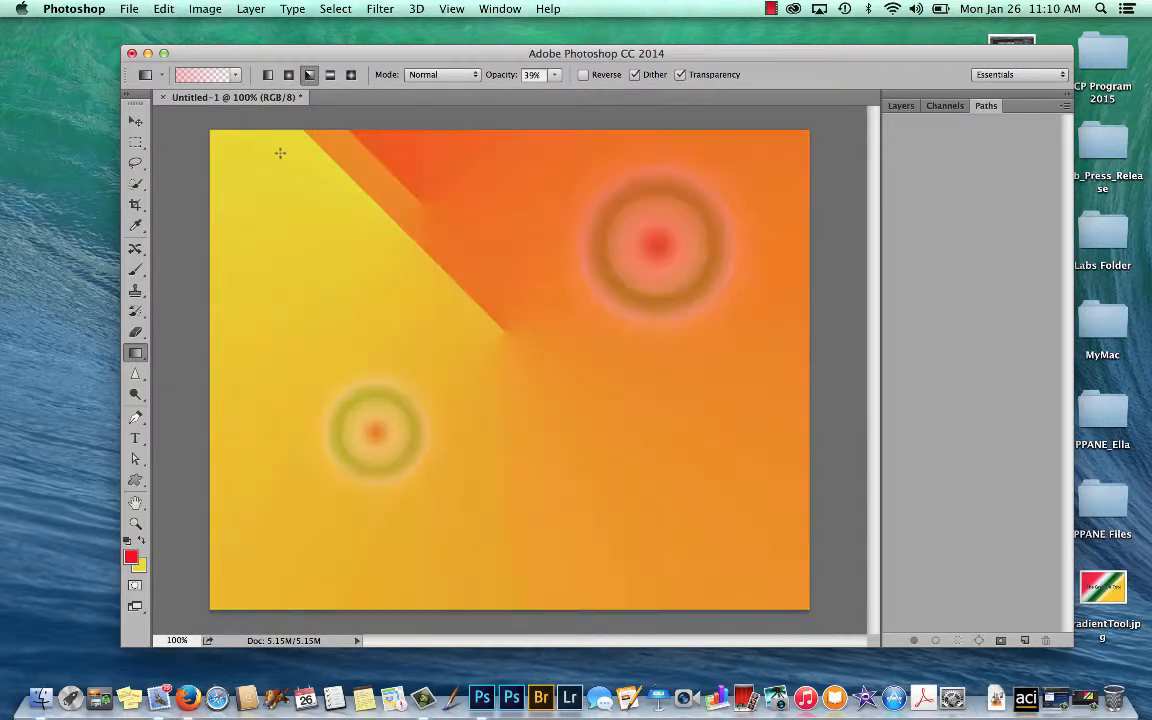
Apply a vertical reflected gradient at 100% opacity from the canvas's middle up toward its upper edge, using the red-to-transparent preset
click(330, 79)
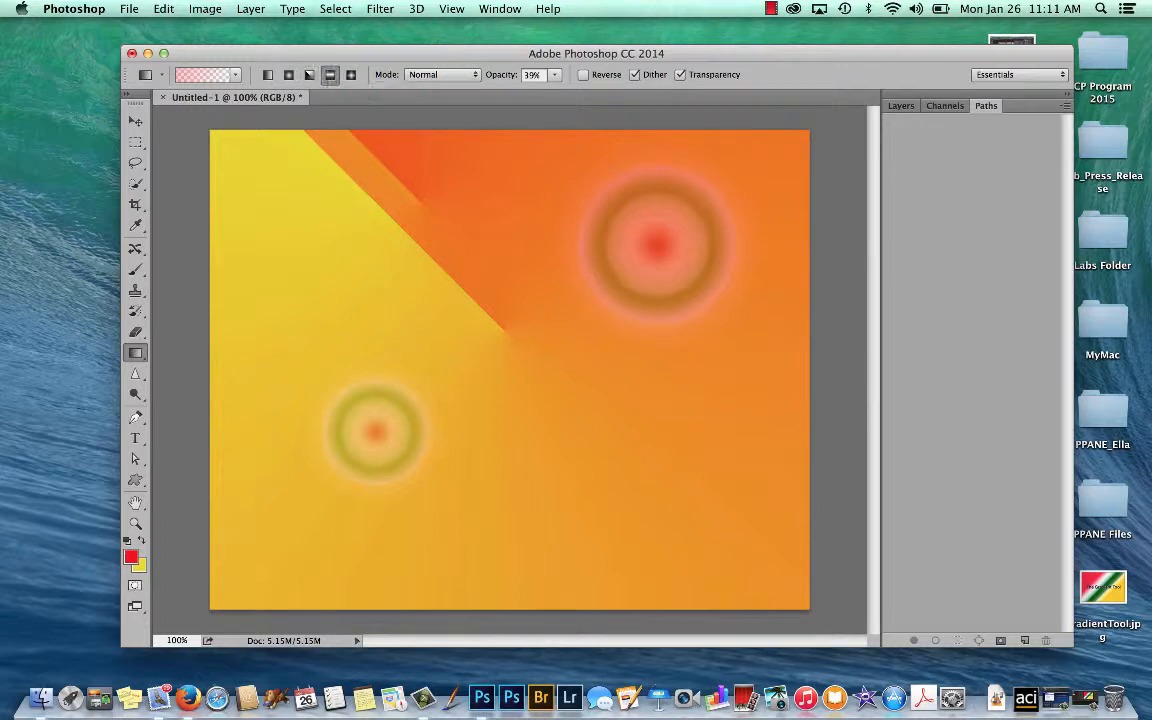
click(553, 74)
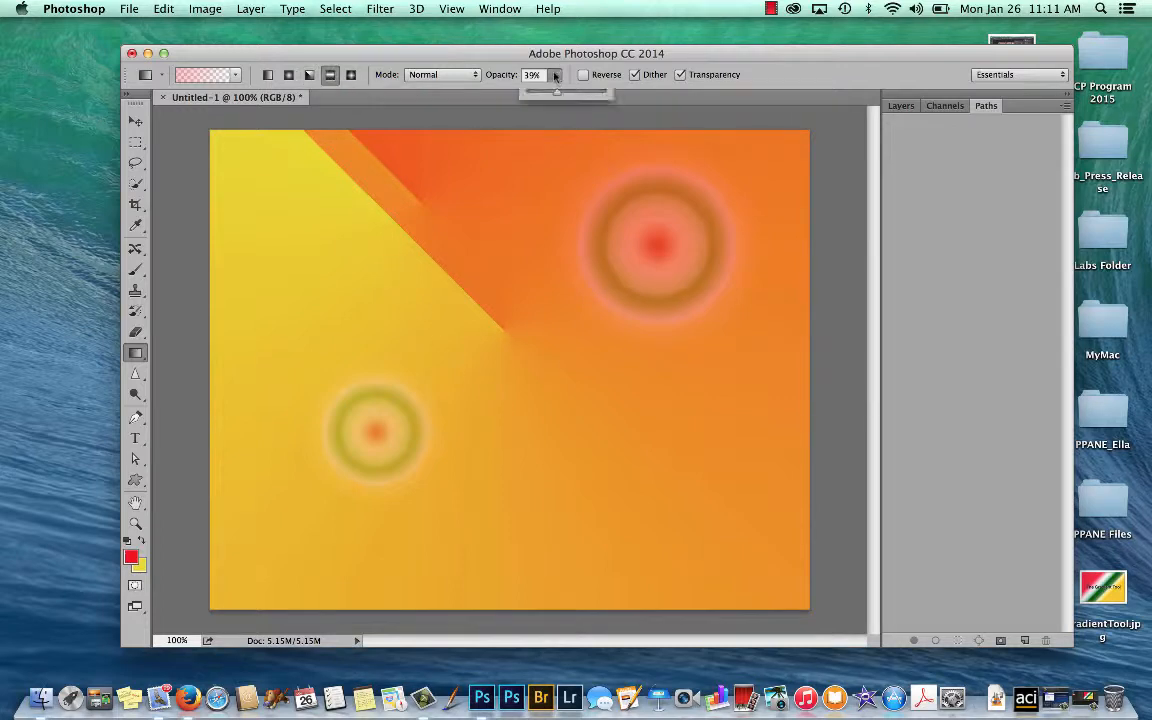
drag(556, 92, 652, 108)
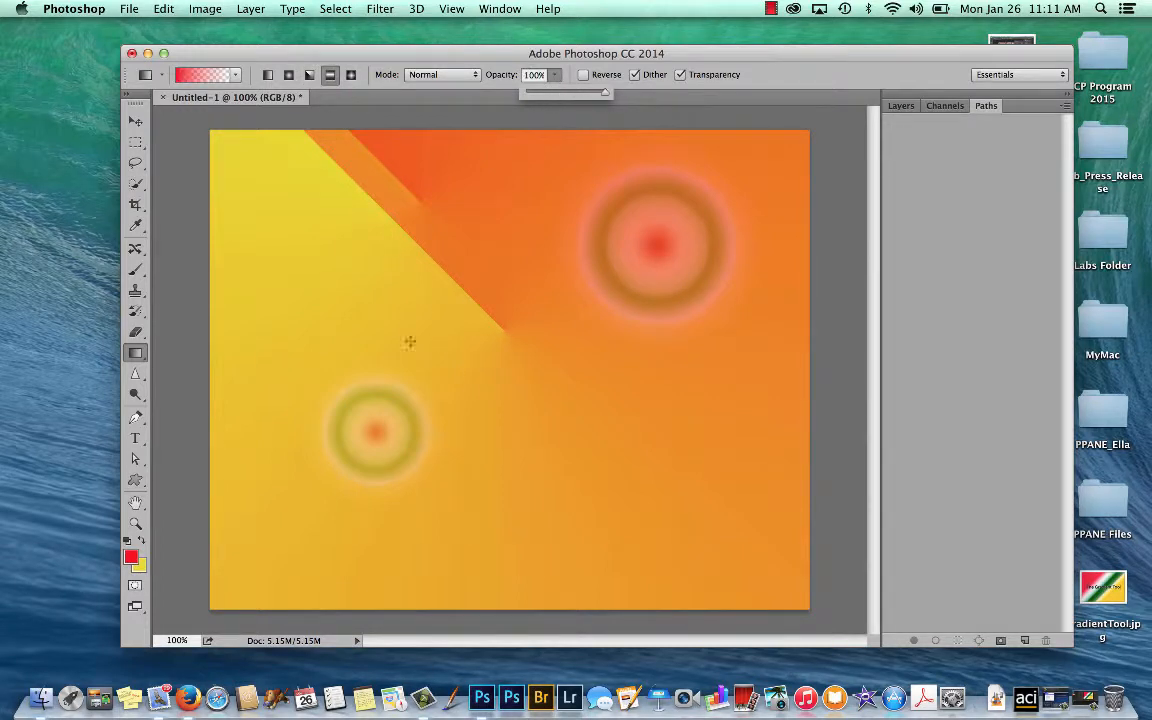
drag(438, 383, 436, 215)
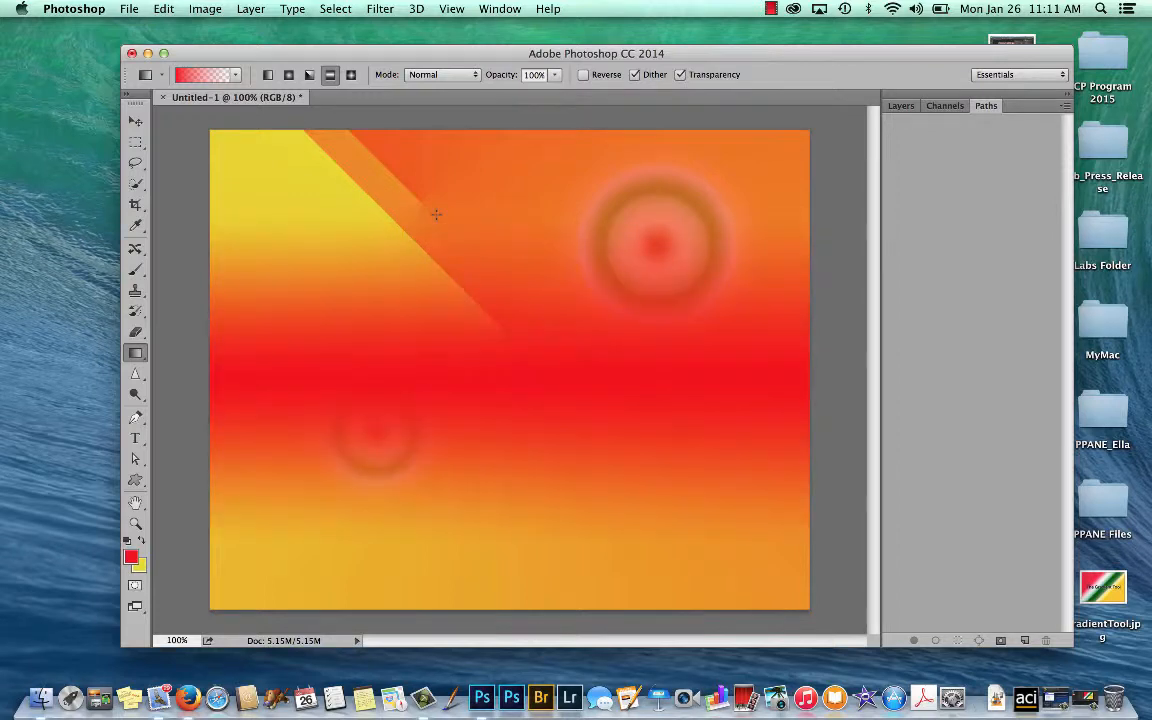
Refill the canvas with the custom red-white-green-yellow preset as reflected gradients: one short vertical, one nearly full-height vertical and one short horizontal
click(209, 77)
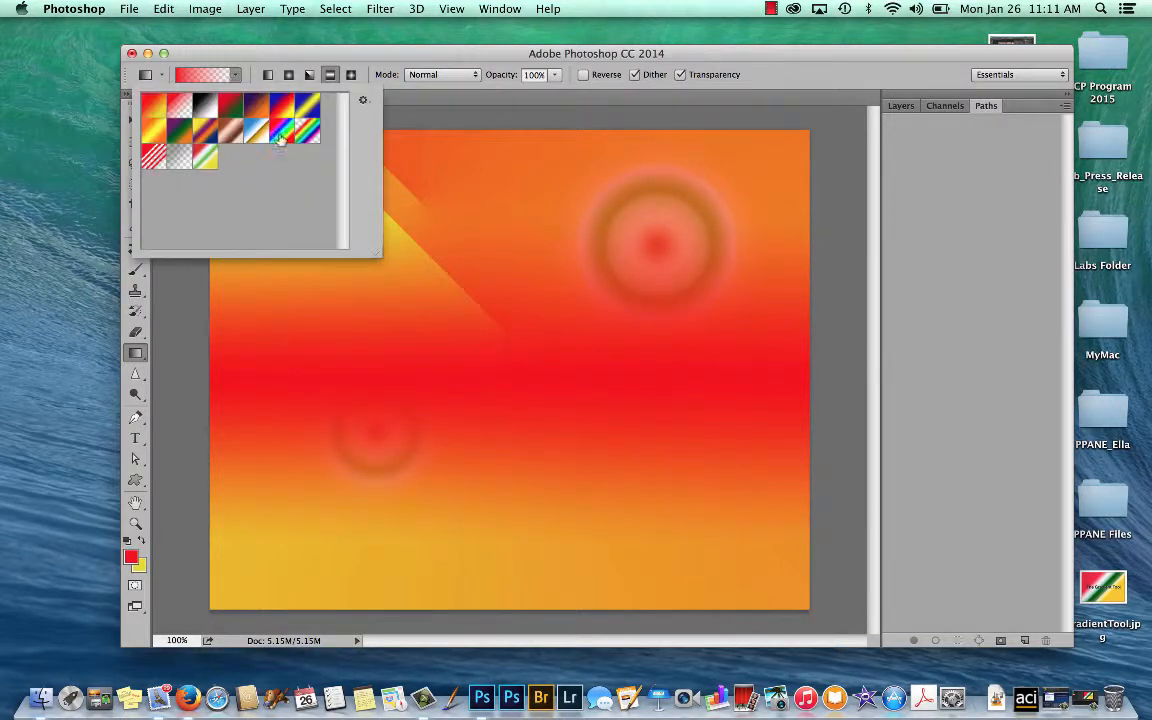
click(207, 159)
double_click(213, 165)
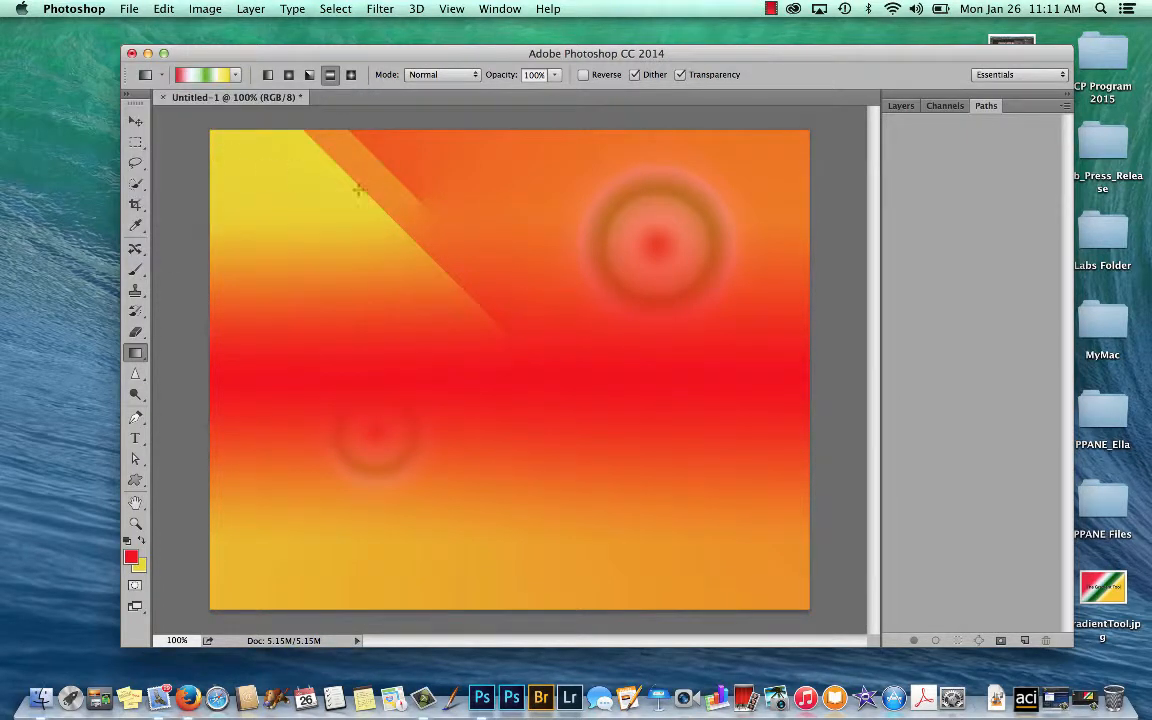
drag(477, 259, 481, 477)
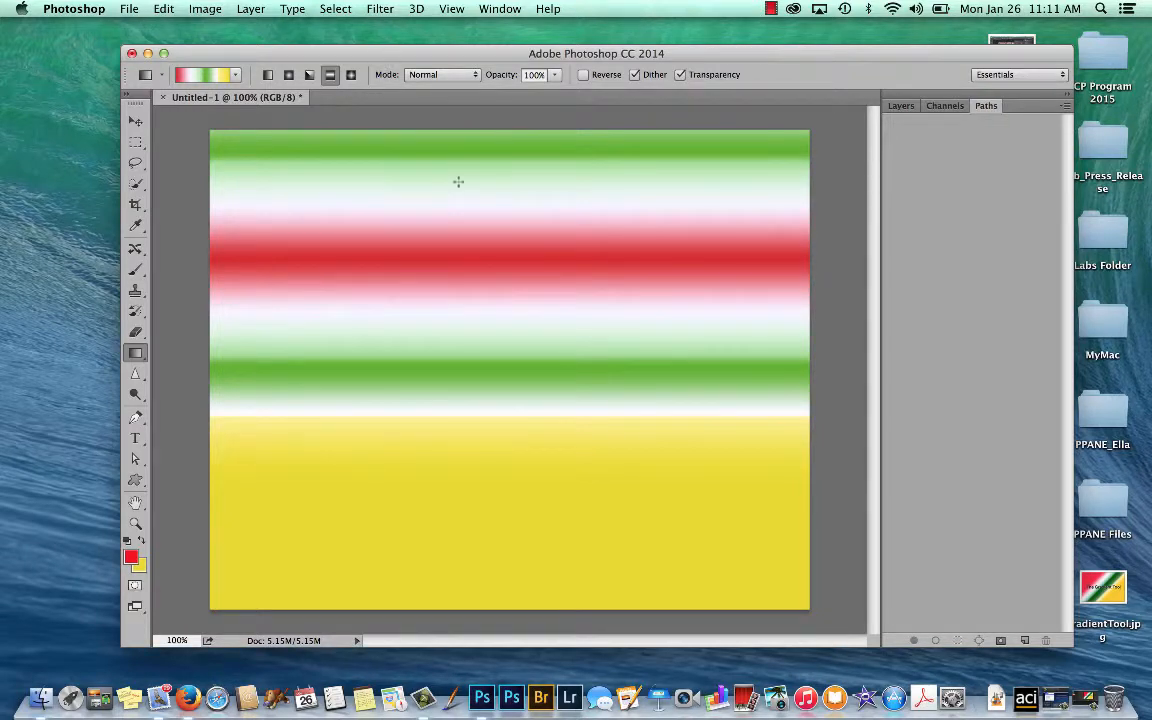
drag(483, 155, 483, 591)
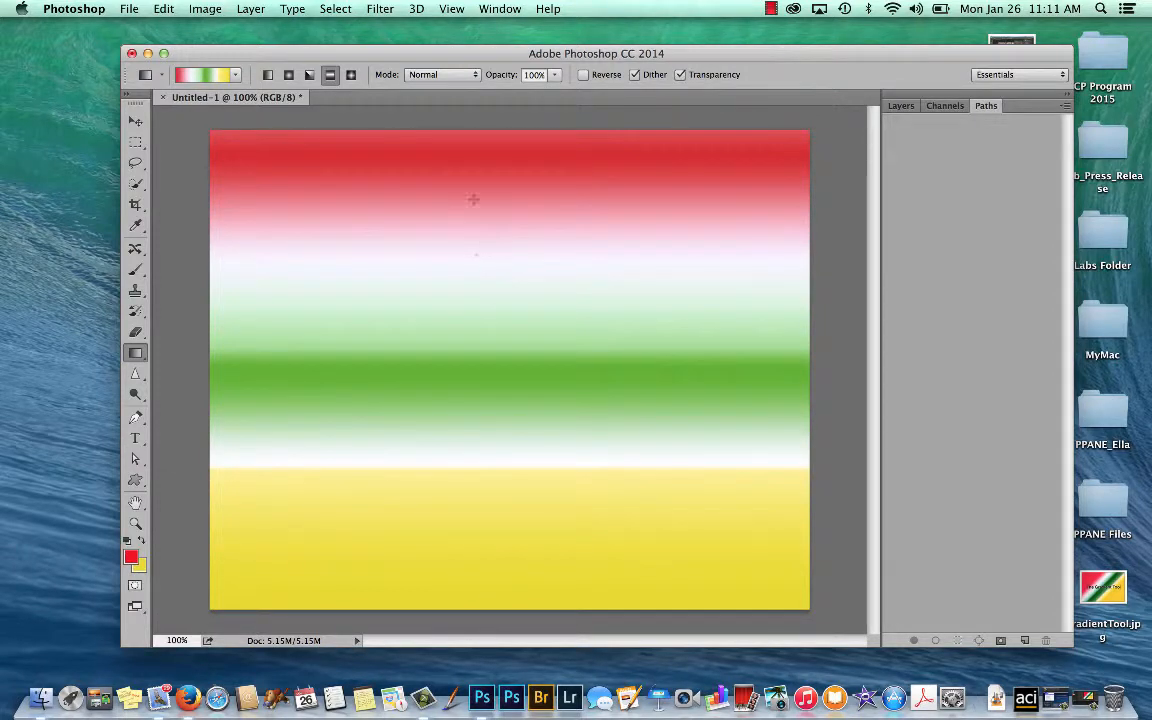
drag(404, 314, 546, 313)
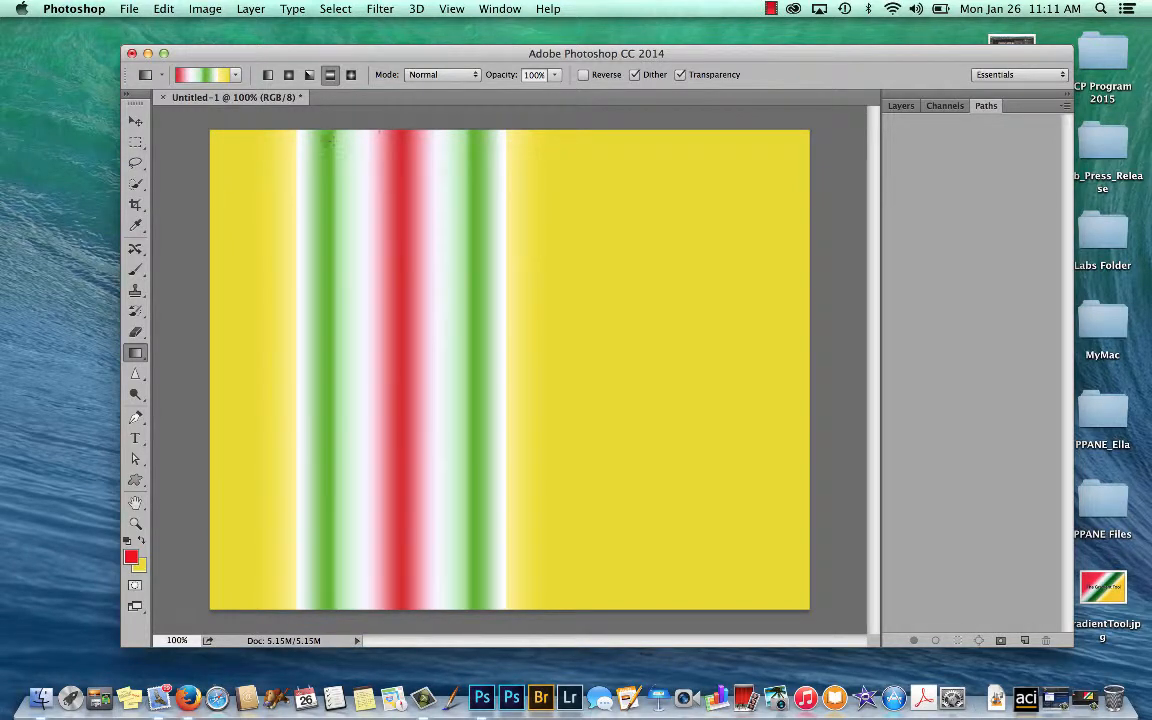
Fill the canvas with a diamond gradient running from near the canvas's centre diagonally toward its upper-left corner
click(351, 74)
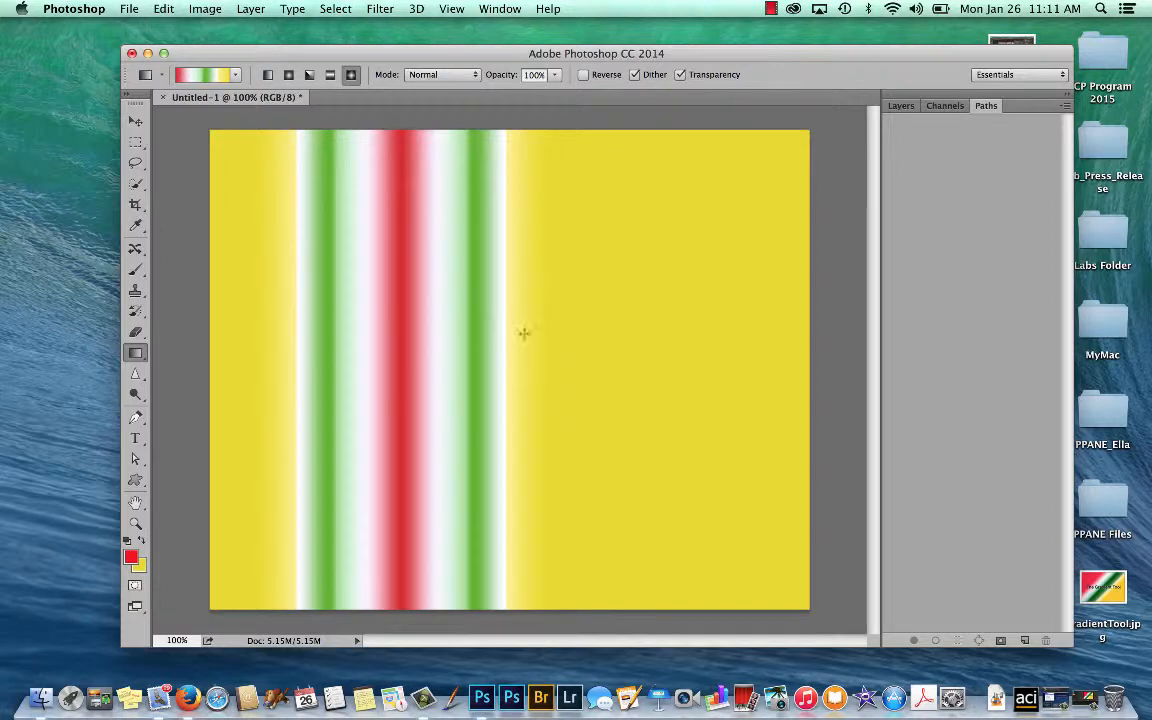
drag(522, 334, 341, 217)
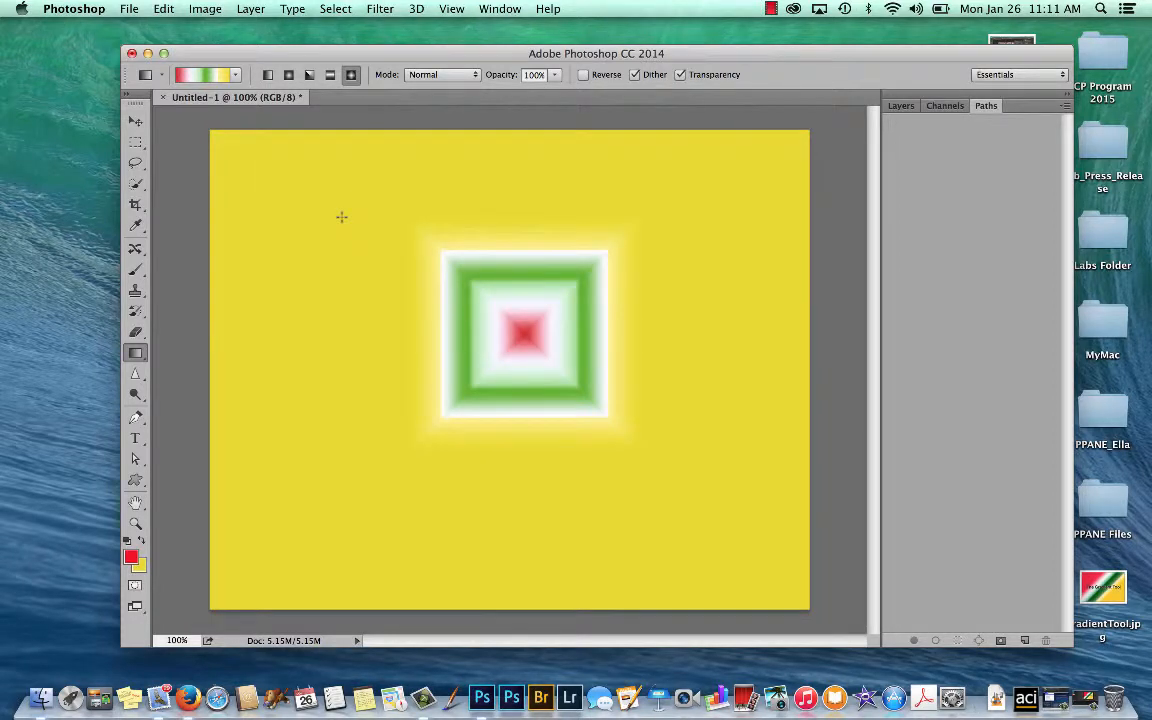